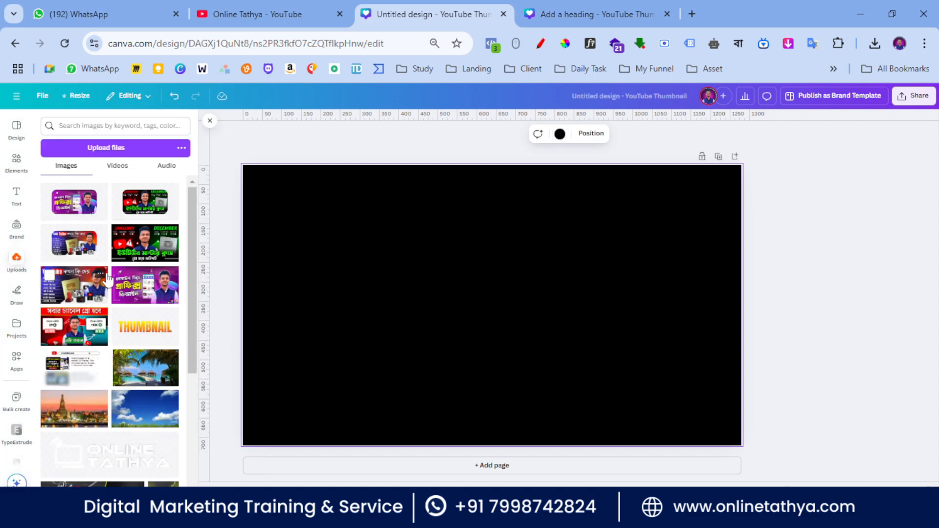
Place the uploaded January/December thumbnail image on the page and set its corner rounding to 100
click(143, 249)
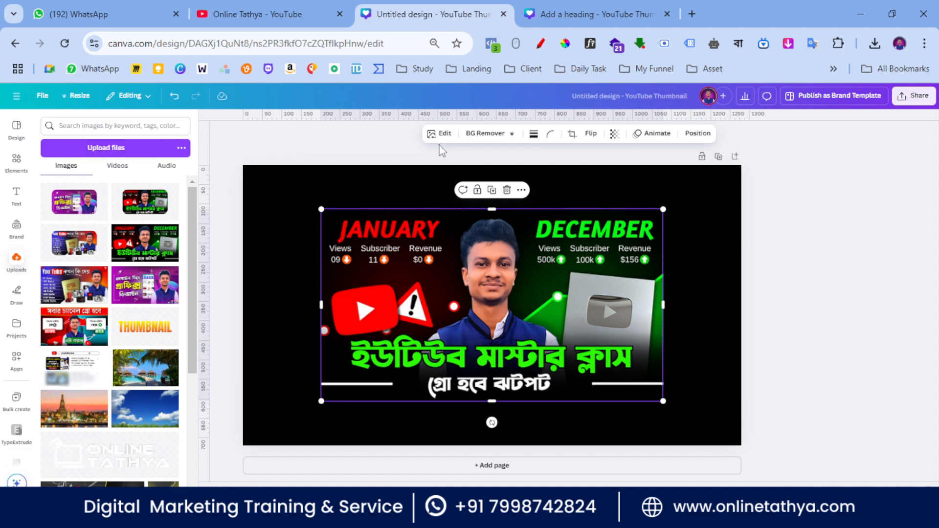
click(550, 133)
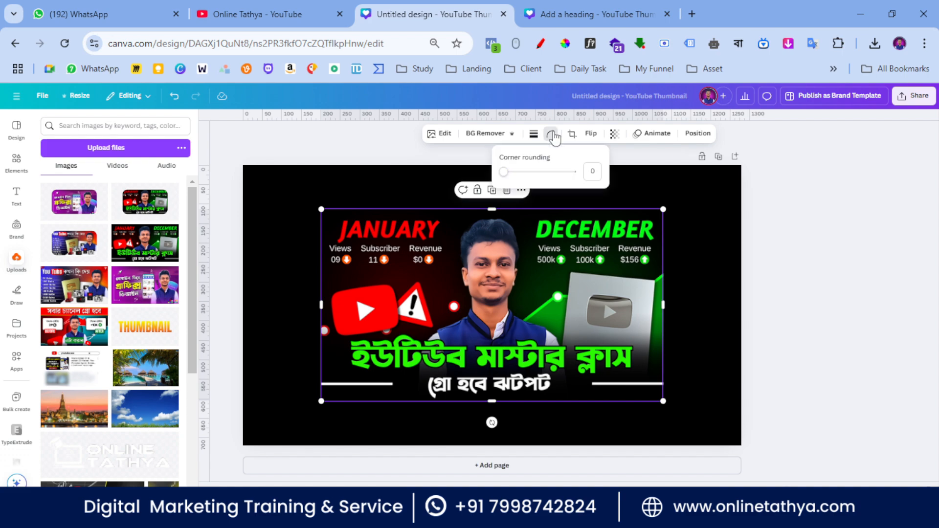
drag(503, 177, 600, 196)
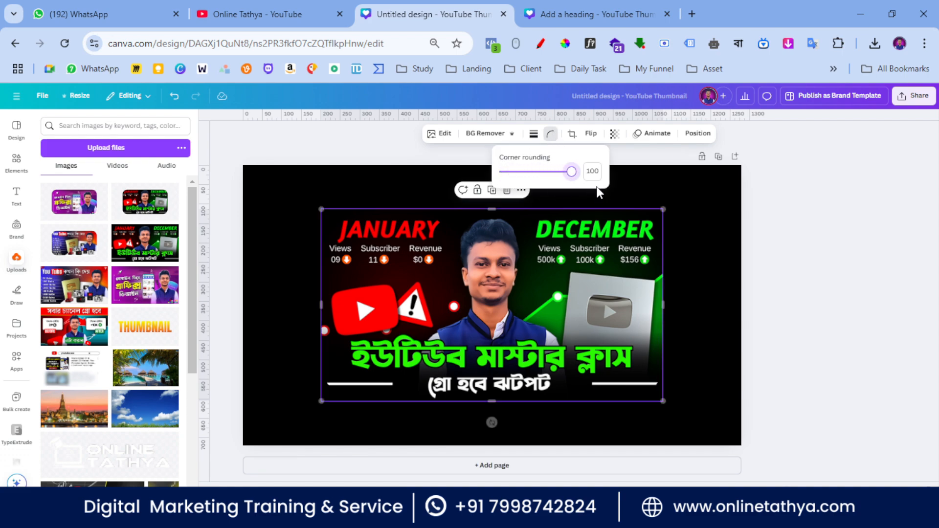
Give the thumbnail image a solid border with weight 14 in white, #FFFFFF
click(533, 135)
mouse_move(476, 196)
mouse_down()
mouse_move(488, 211)
mouse_move(491, 200)
mouse_up()
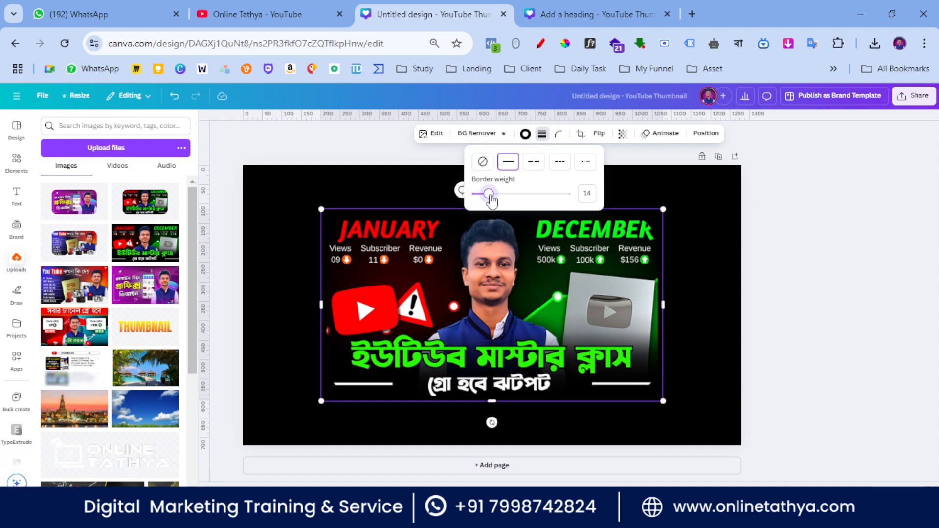
click(525, 134)
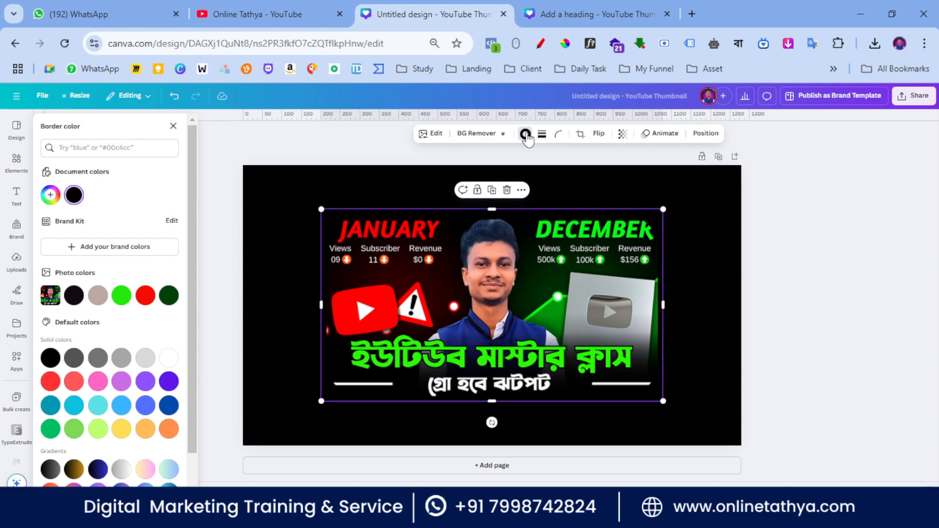
click(50, 195)
drag(62, 246, 41, 236)
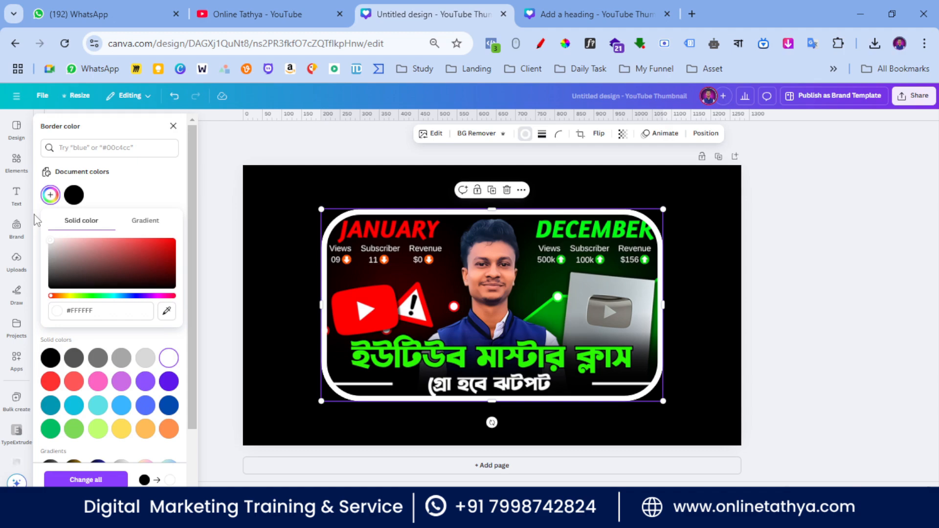
Duplicate the first page and replace the copy's framed image with the uploaded purple Bengali graphic-design thumbnail
click(493, 466)
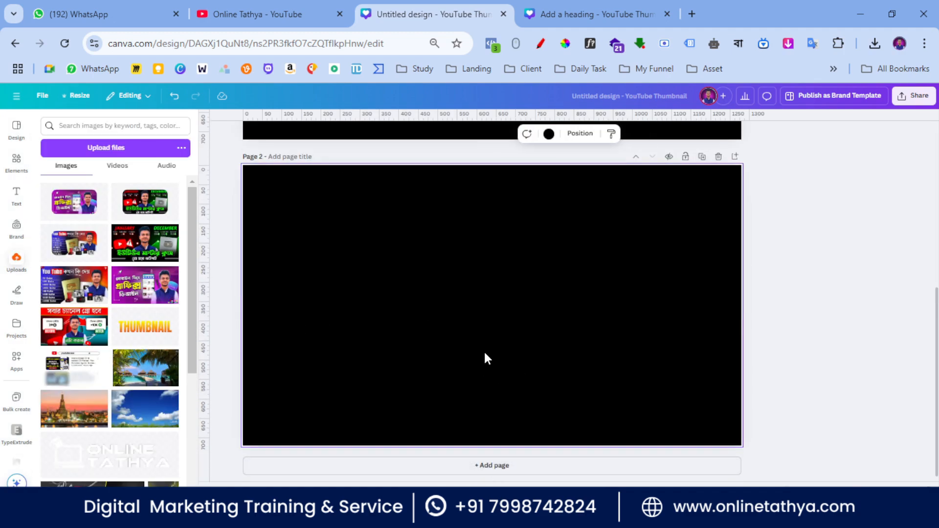
click(702, 159)
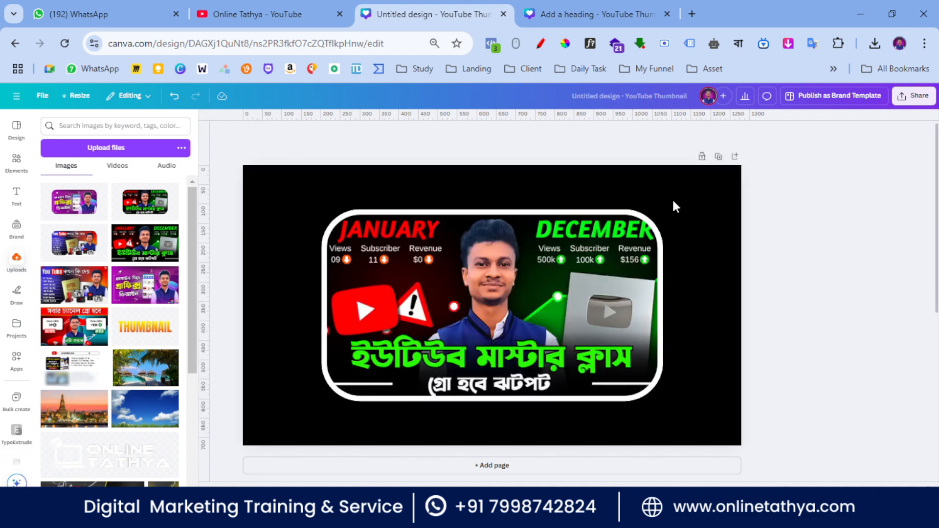
click(718, 157)
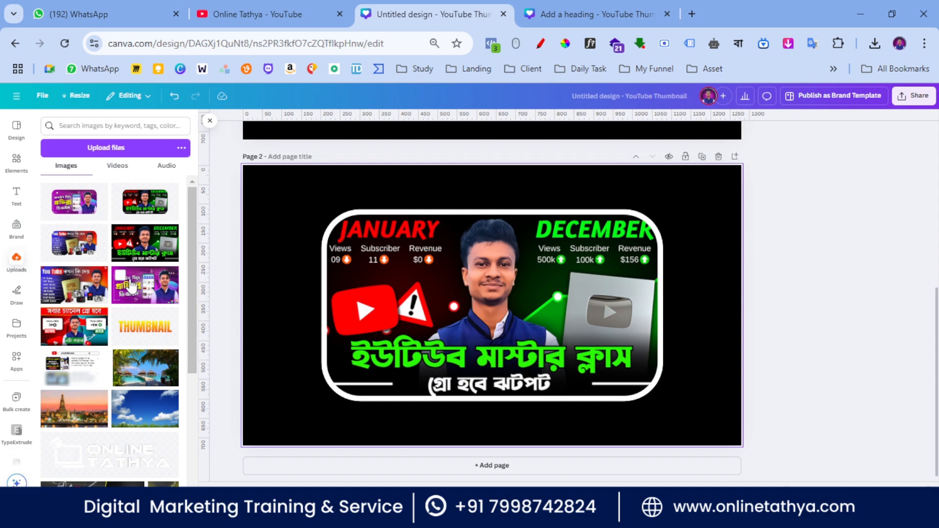
drag(171, 291, 337, 291)
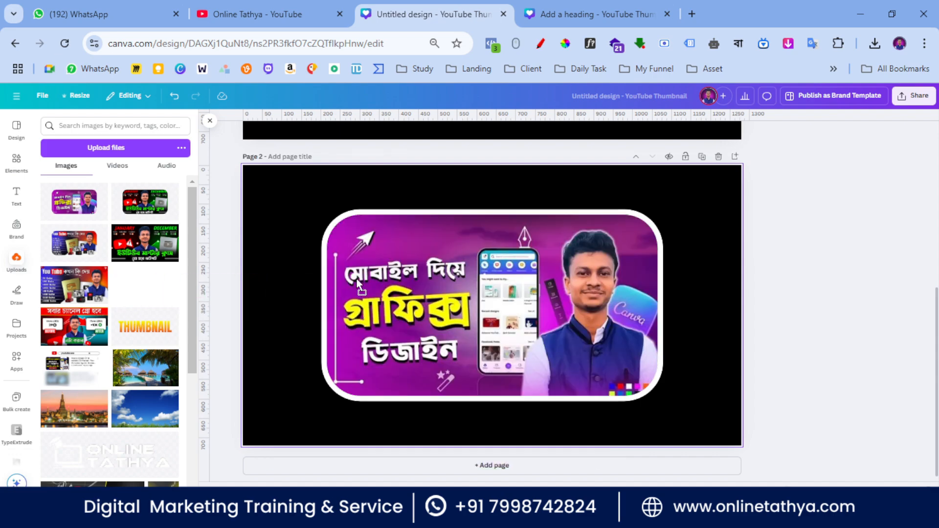
click(703, 283)
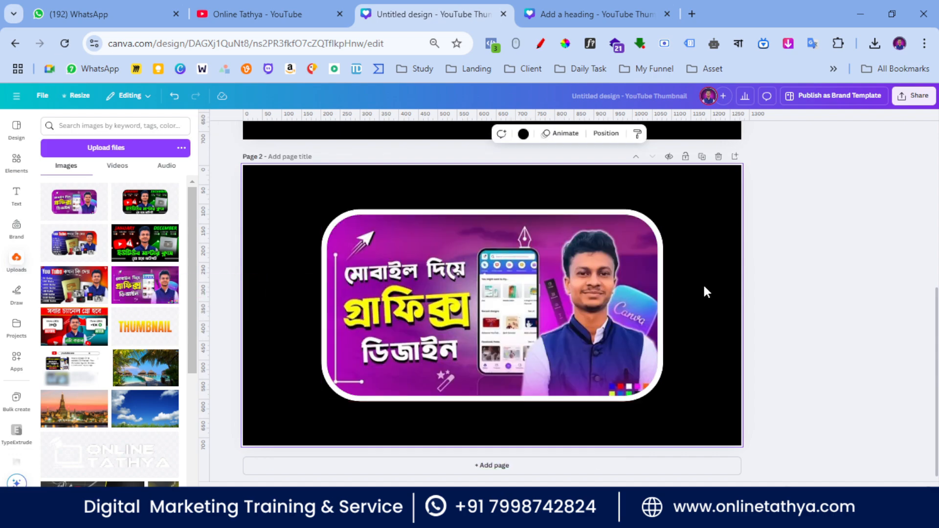
Set up a PNG download of page 1 only, with a transparent background
scroll(627, 331, up, 5)
scroll(443, 310, down, 5)
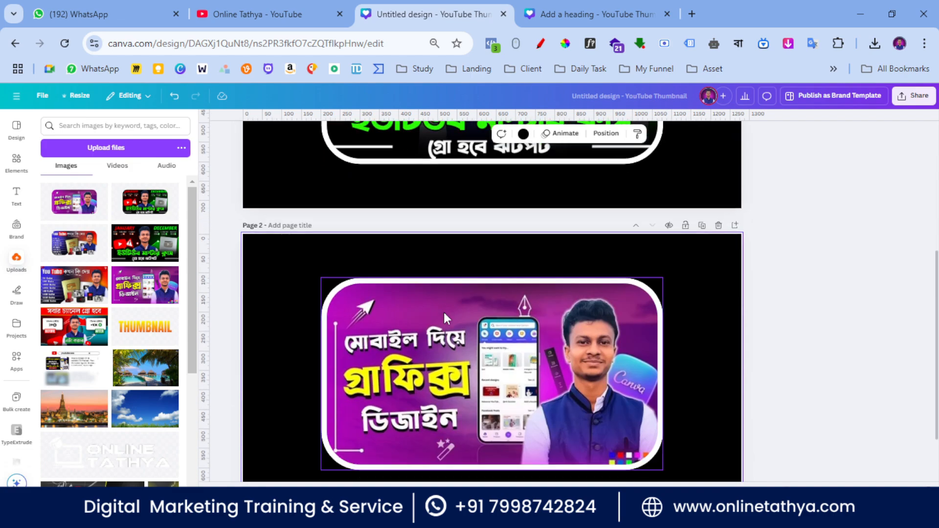
scroll(443, 311, up, 5)
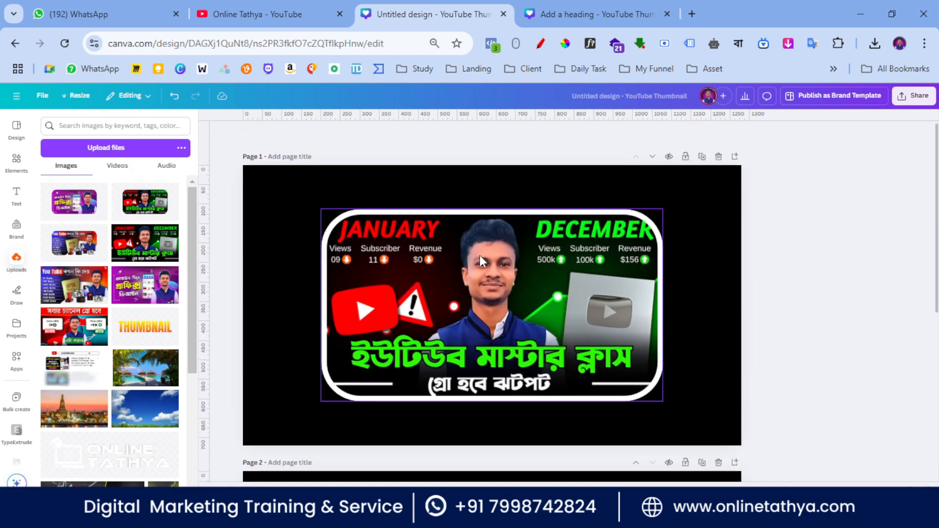
click(477, 255)
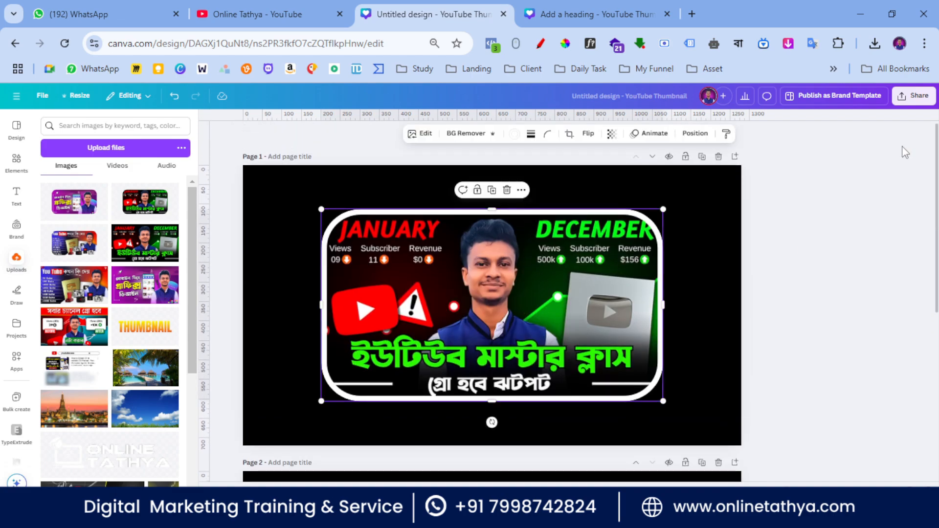
click(912, 98)
click(774, 280)
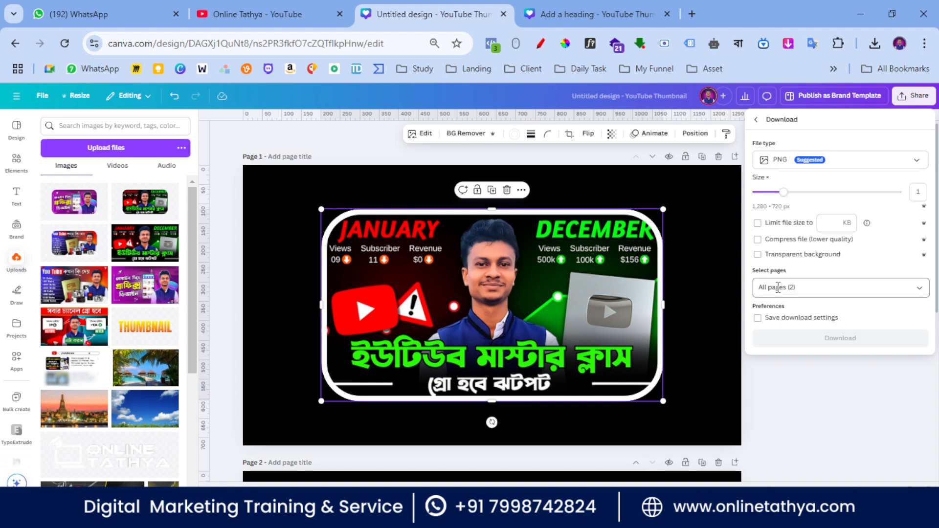
click(757, 254)
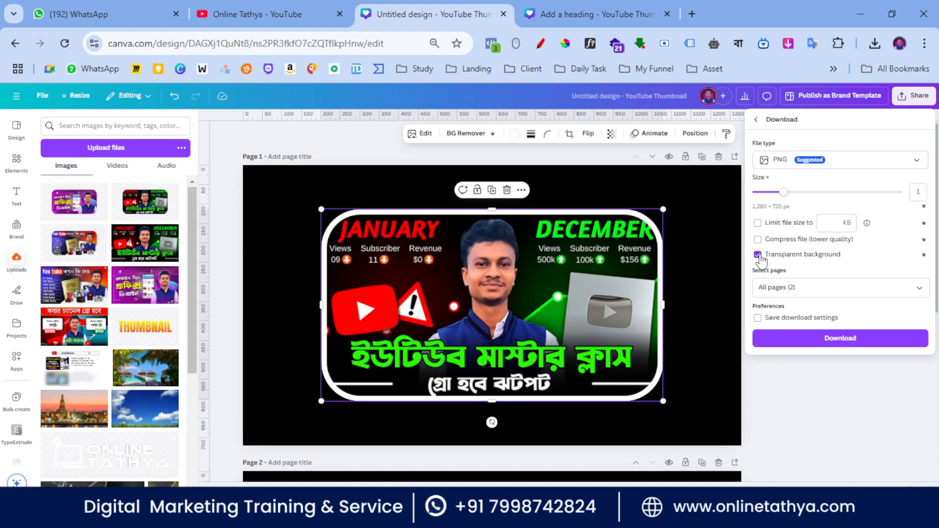
click(917, 291)
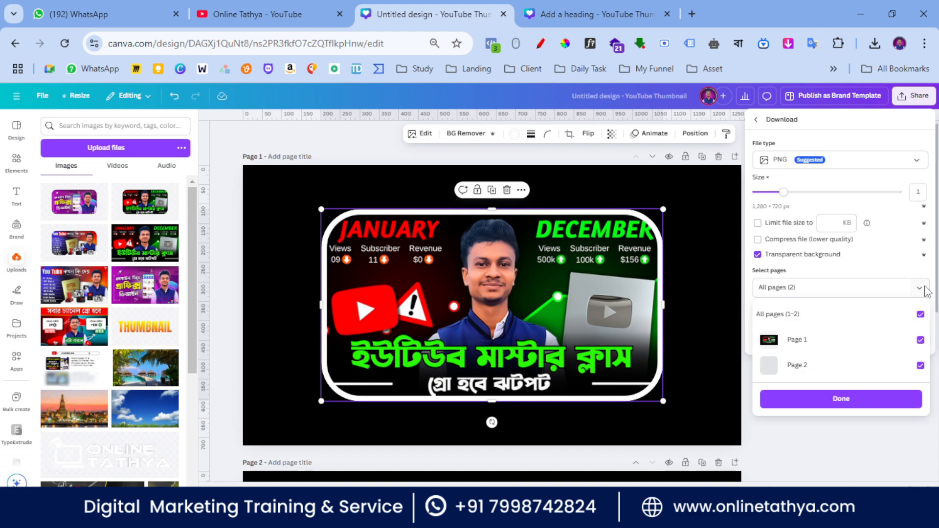
click(807, 315)
click(804, 340)
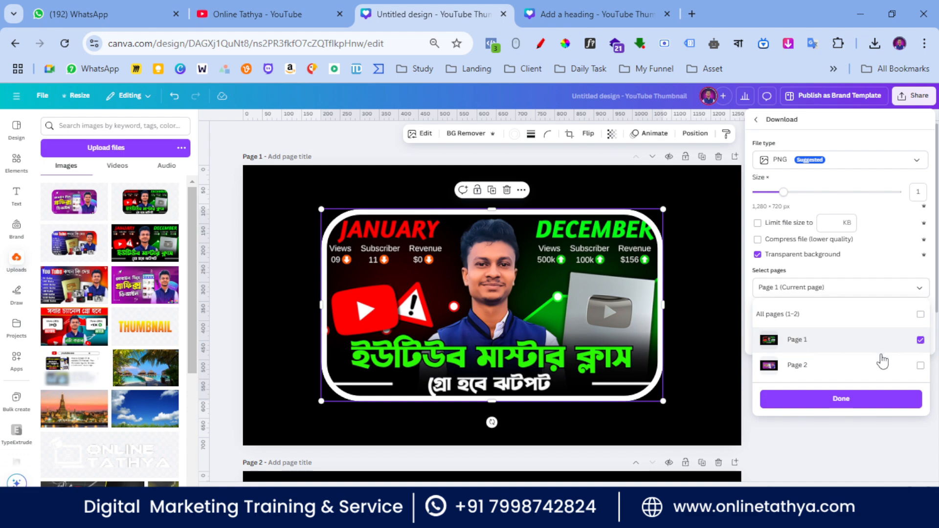
click(838, 402)
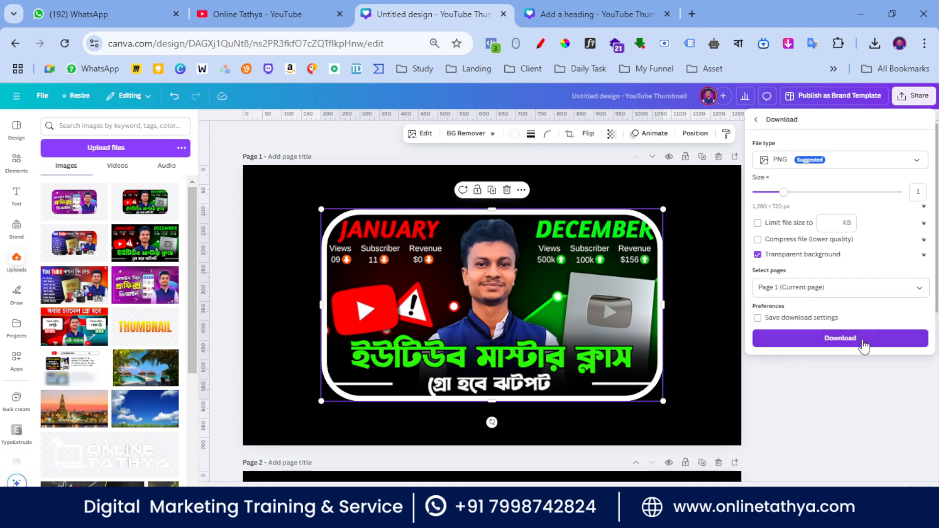
Download the page and save it as Untitled design in a new folder named t inside the ABC folder
click(841, 342)
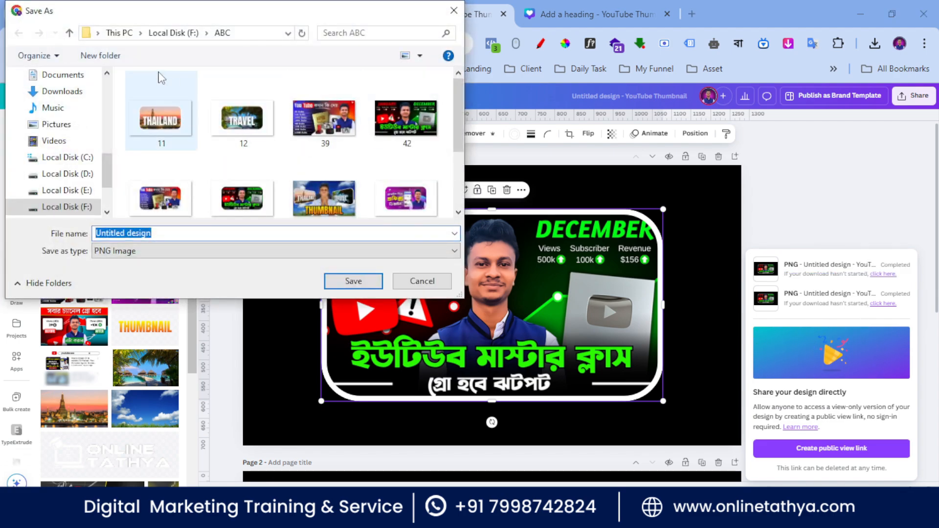
click(94, 60)
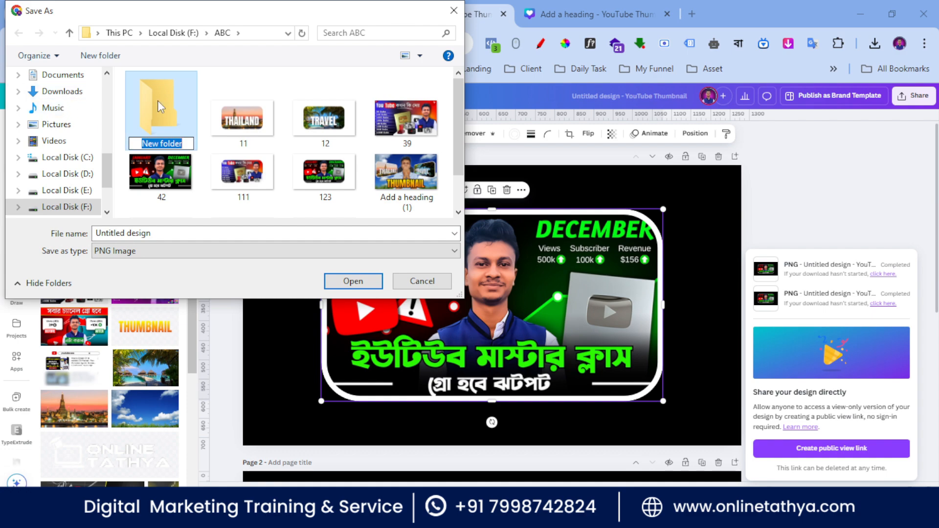
text(t)
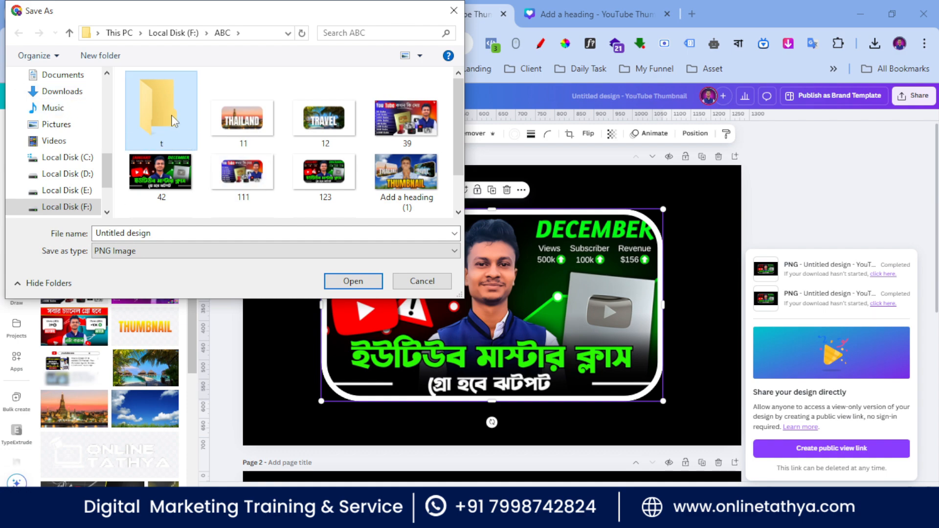
key(Return)
double_click(179, 112)
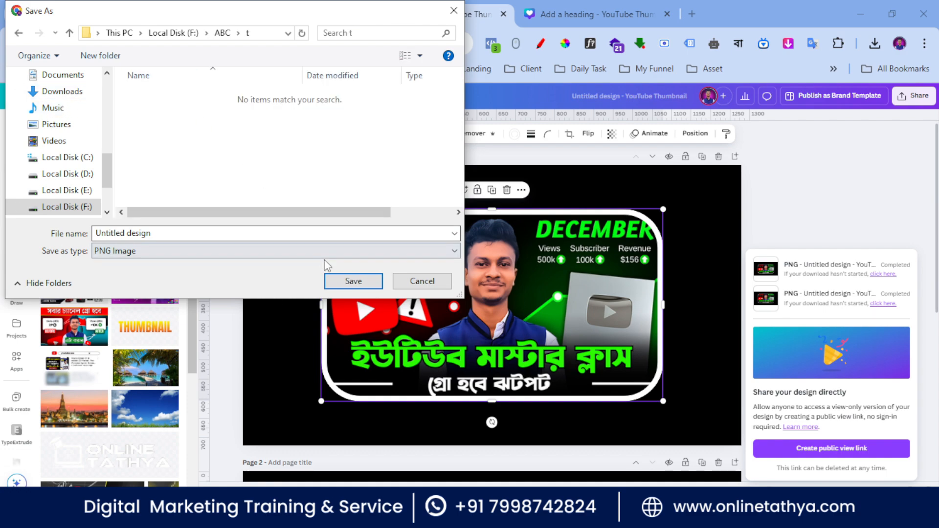
click(353, 280)
Download only page 2 as a PNG with a transparent background and save it in folder t
scroll(483, 294, down, 4)
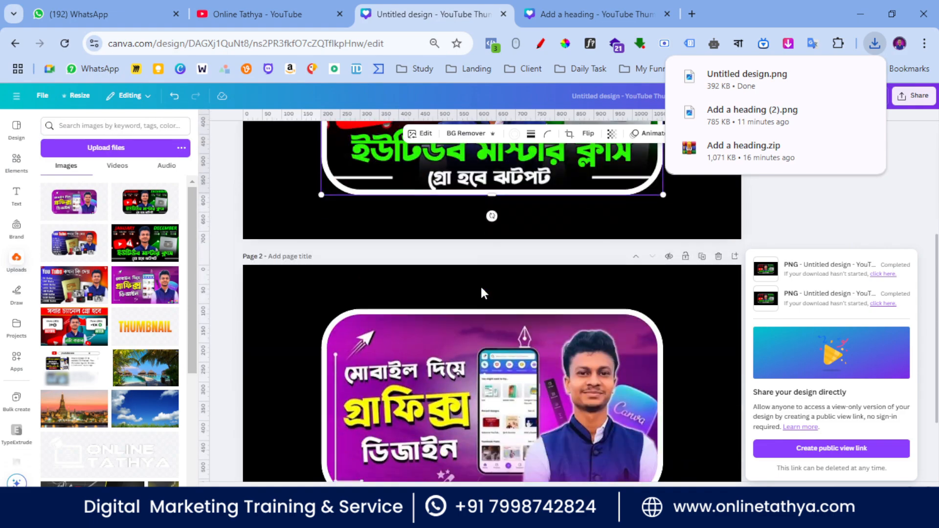
scroll(483, 293, down, 2)
click(586, 293)
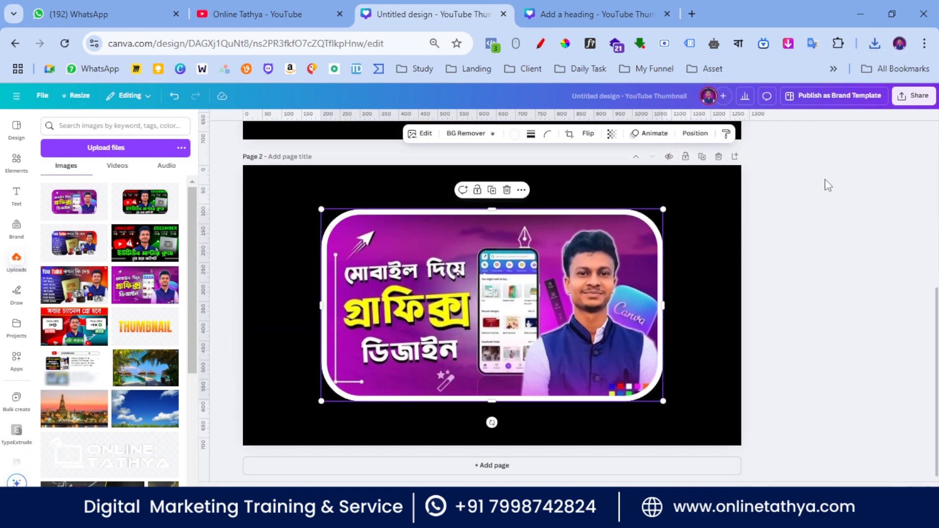
click(914, 103)
click(771, 278)
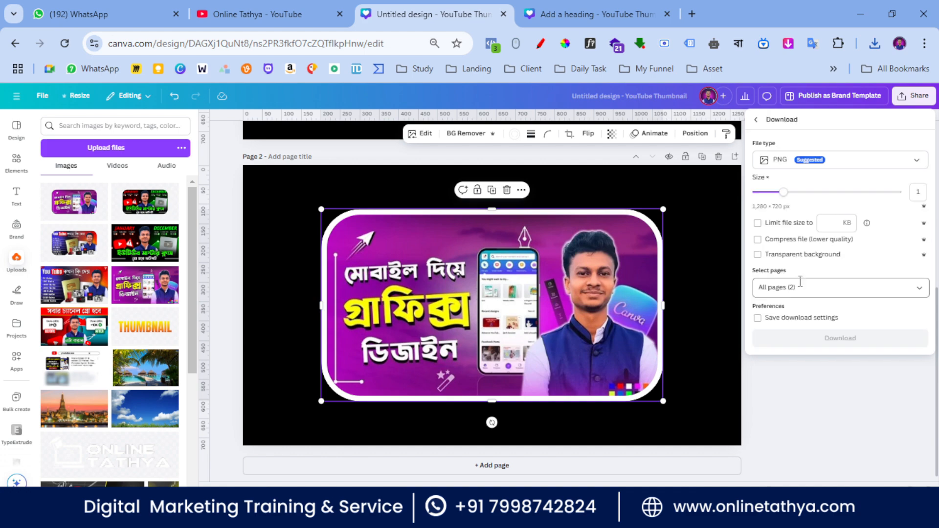
click(917, 289)
click(798, 319)
click(824, 364)
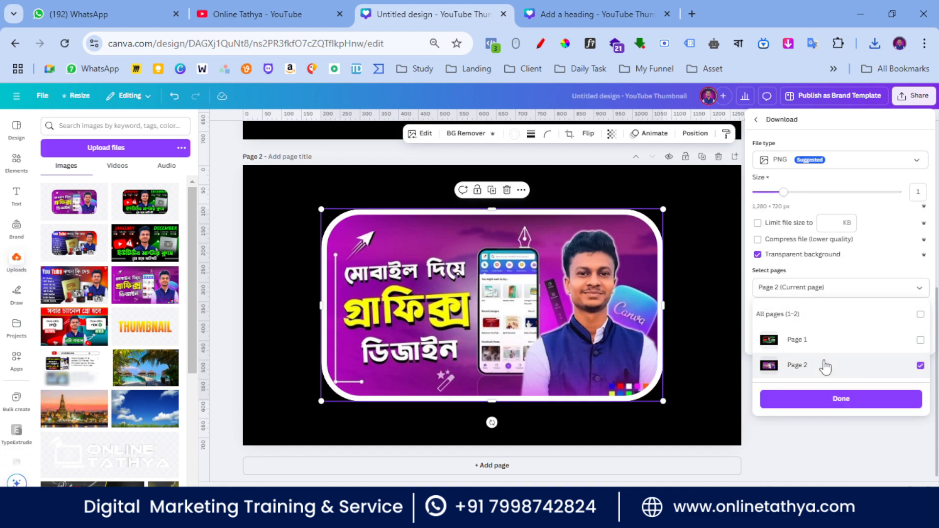
click(832, 400)
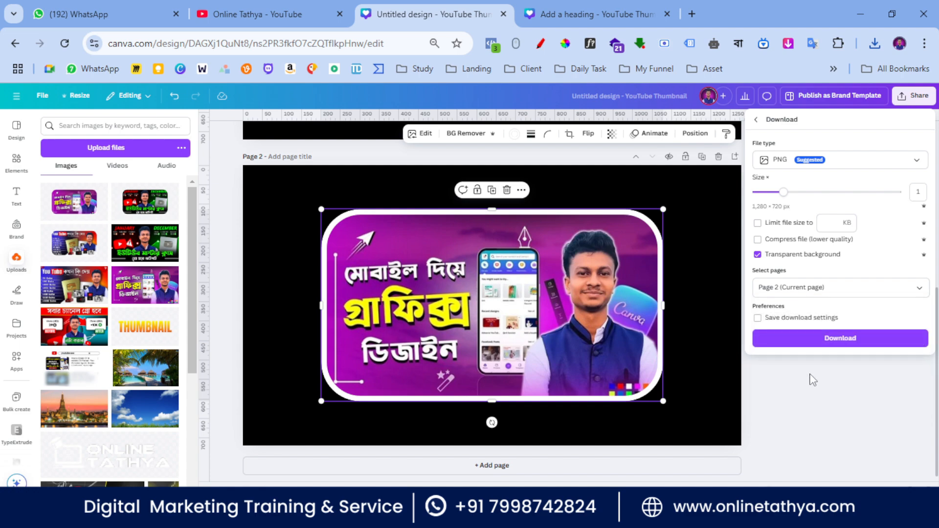
click(835, 341)
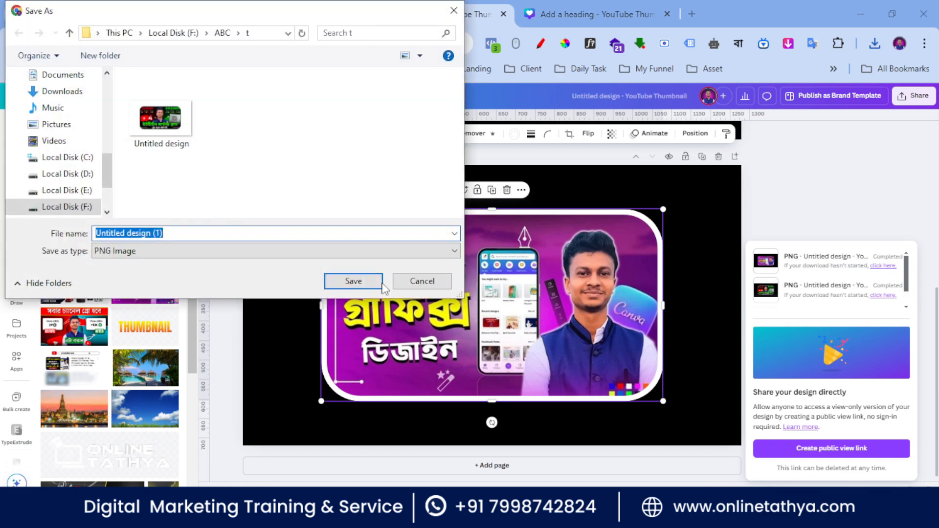
click(367, 278)
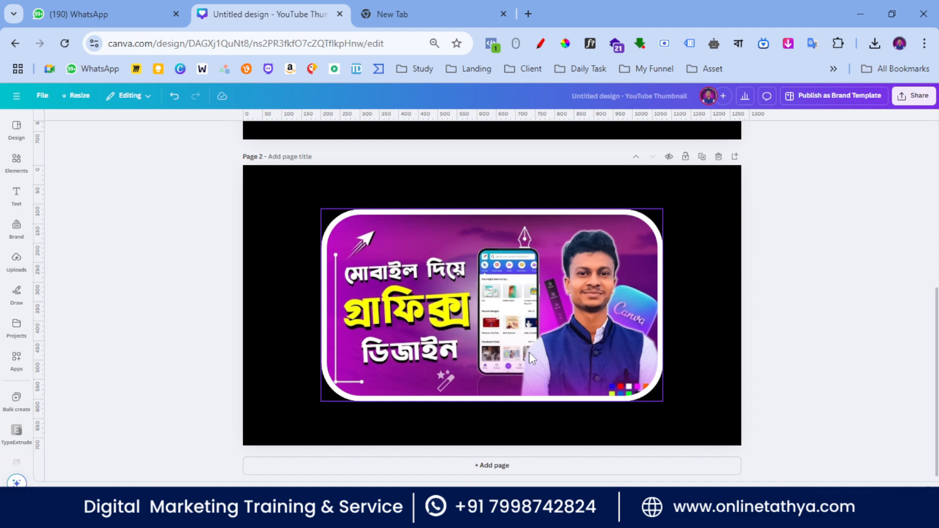
Add a third page and insert the blue gradient graphic found by searching the elements for BACKGRAUND
click(488, 468)
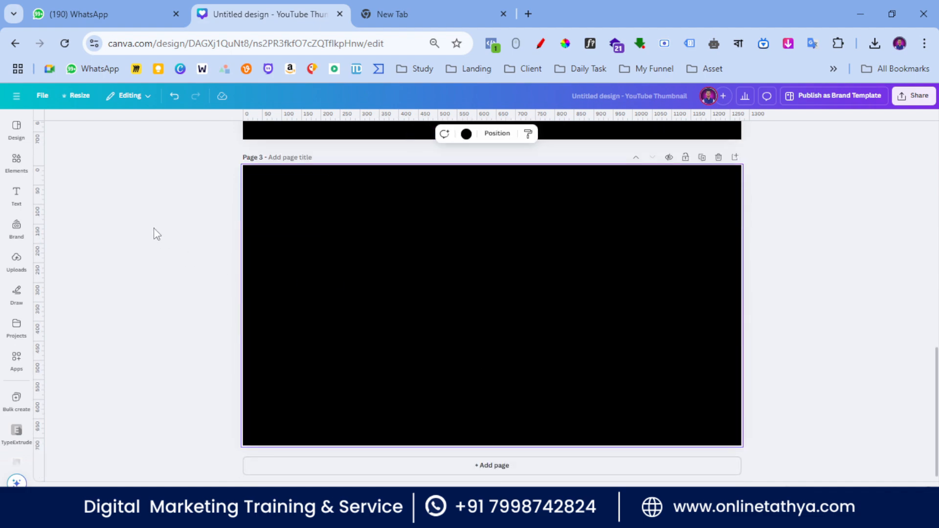
click(17, 162)
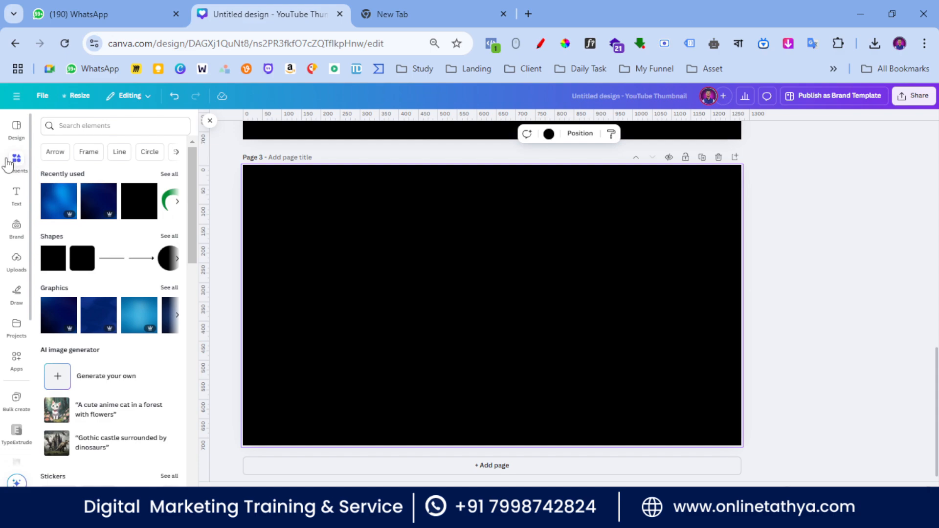
click(73, 126)
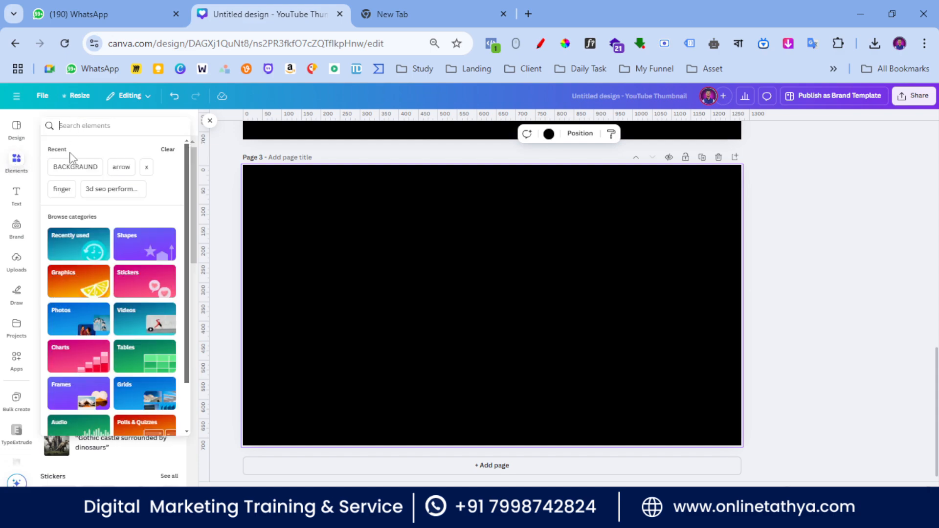
click(77, 167)
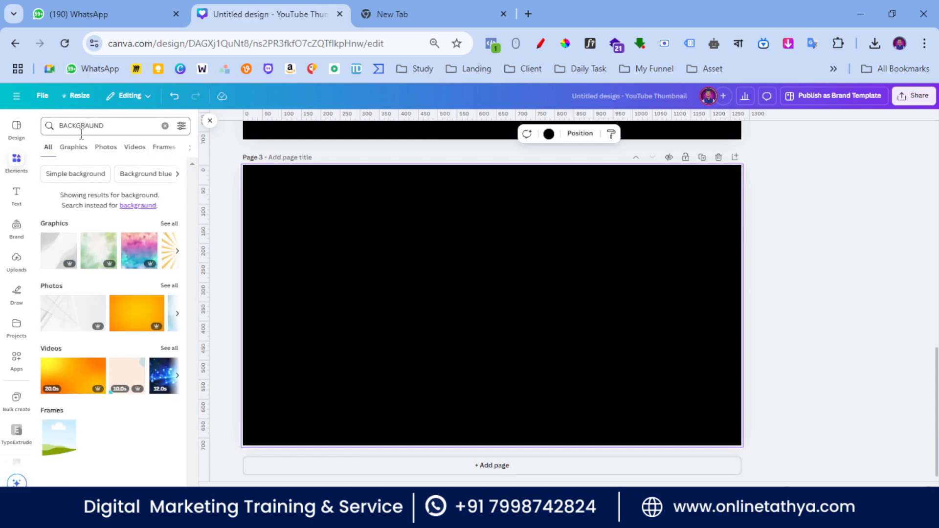
click(74, 149)
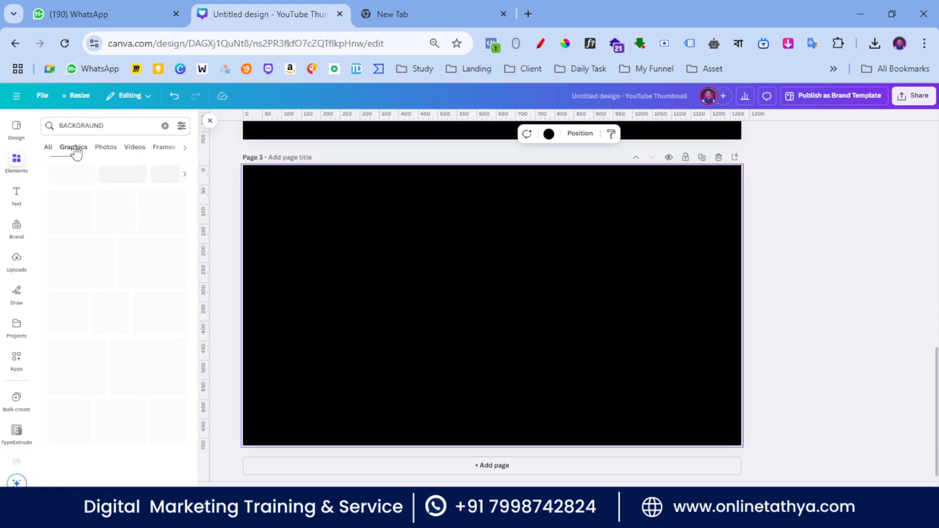
click(112, 292)
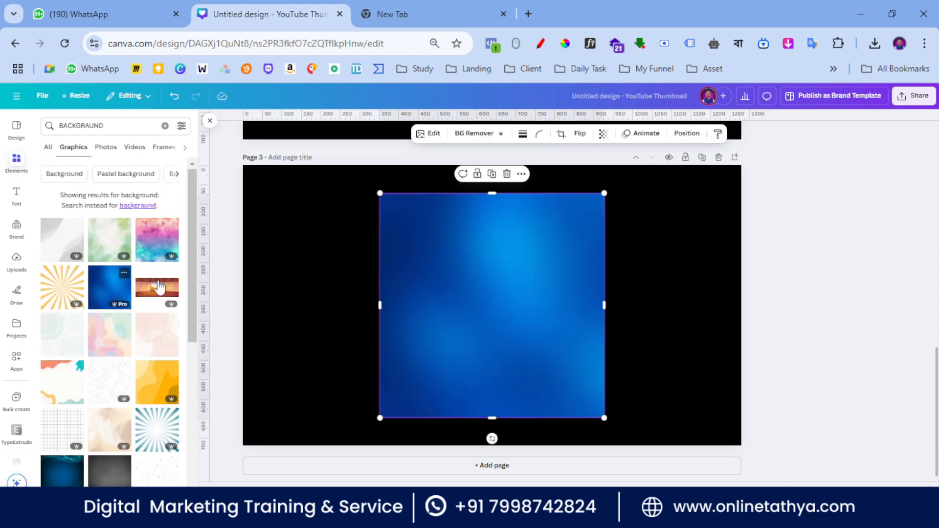
Move and enlarge the blue gradient graphic so it covers the whole of page 3
drag(491, 312, 356, 283)
drag(465, 280, 742, 343)
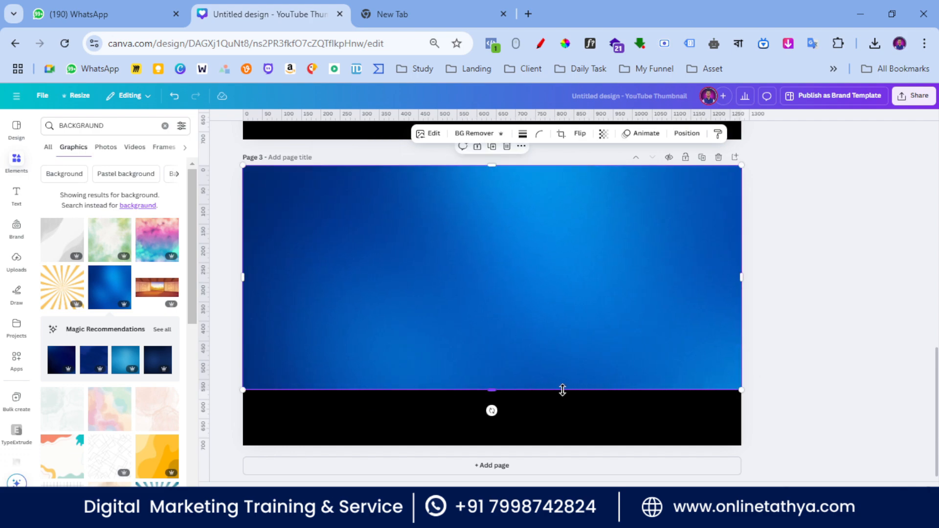
drag(491, 386, 496, 444)
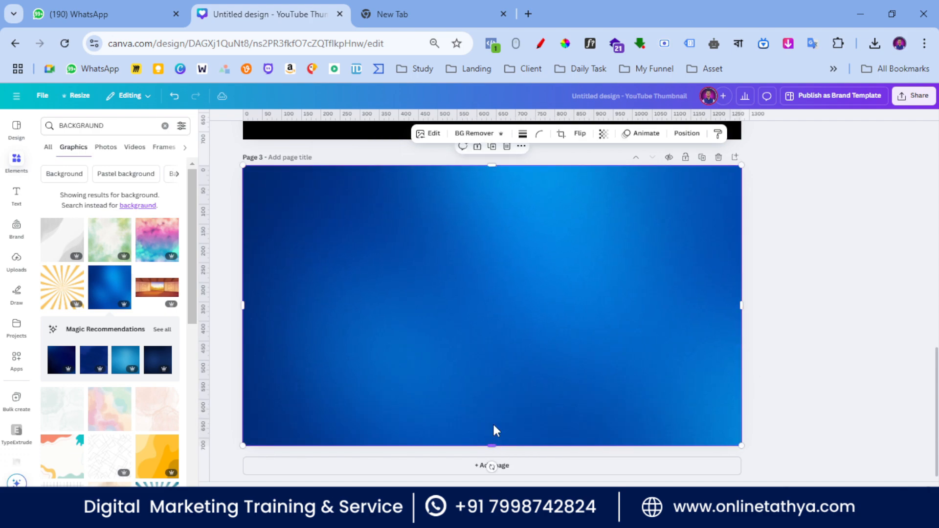
Insert the uploaded photo of the man covering his mouth with both hands onto page 3
click(16, 263)
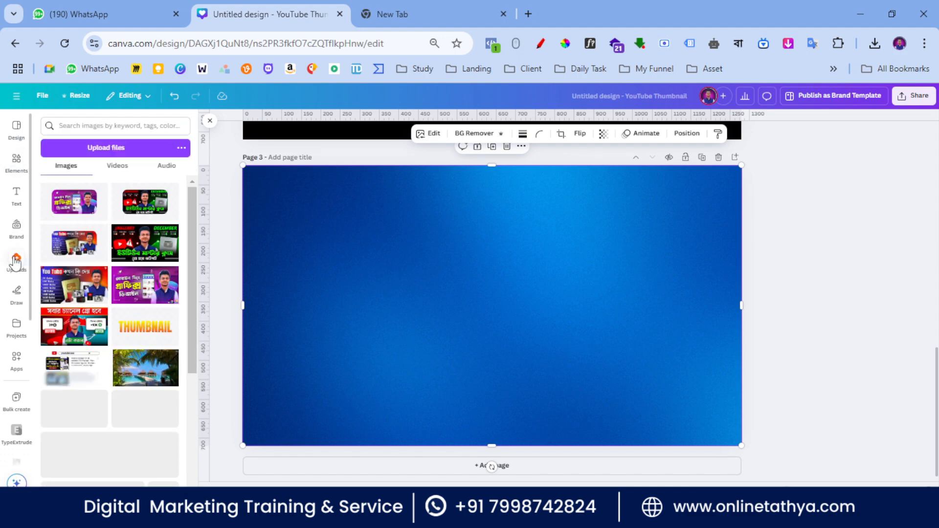
scroll(119, 322, down, 2)
scroll(119, 323, down, 10)
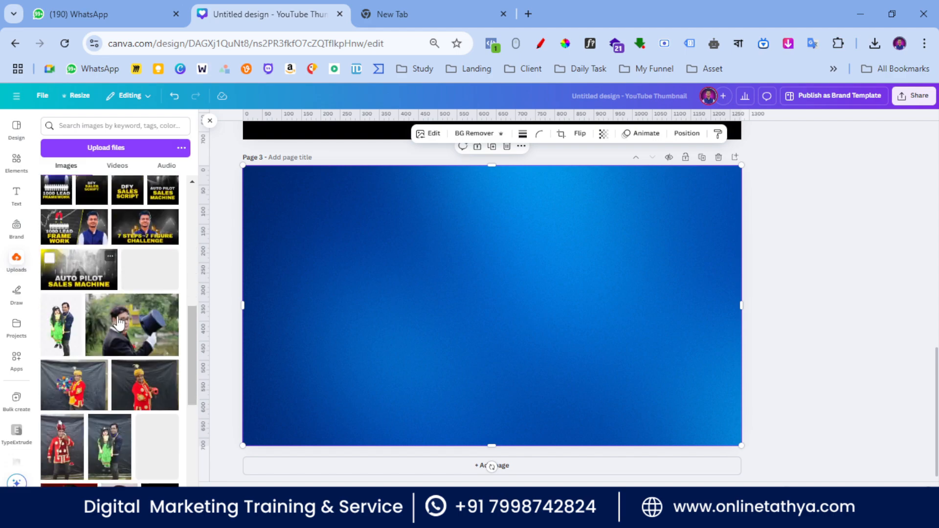
scroll(119, 323, down, 10)
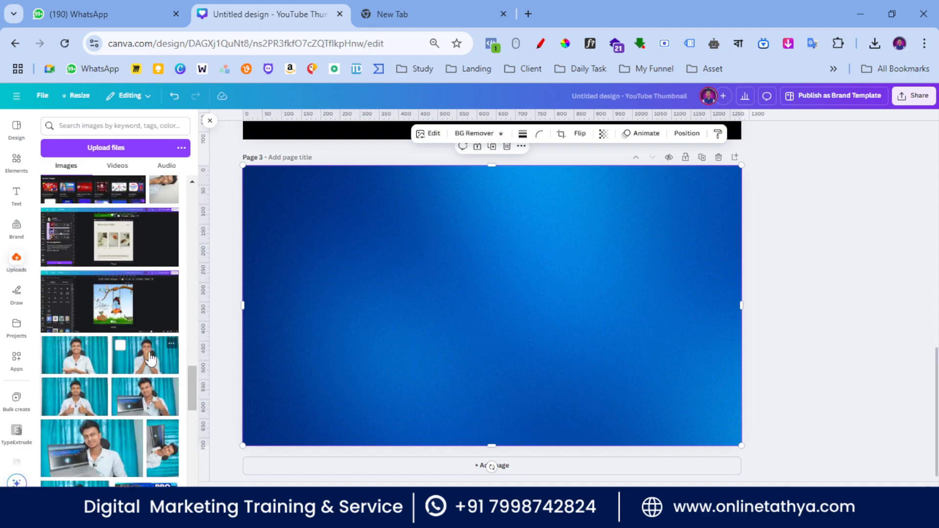
click(153, 368)
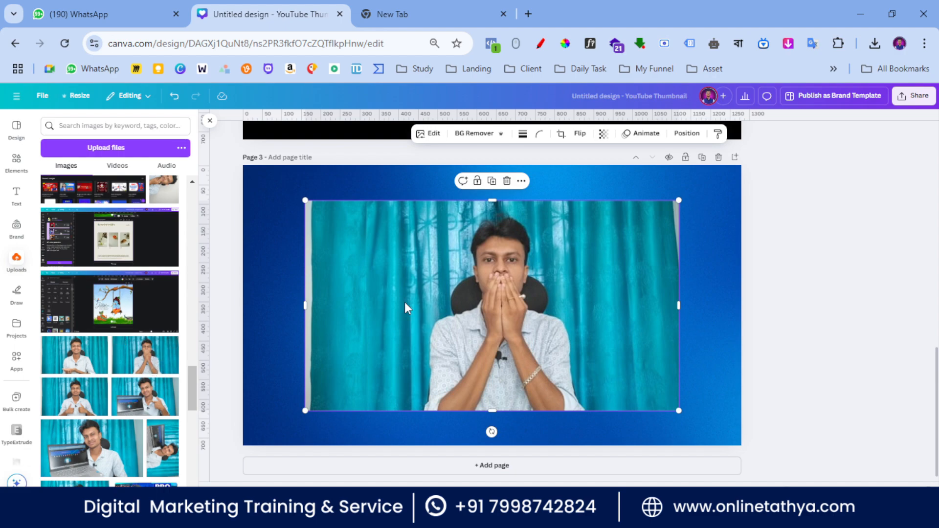
Remove the teal curtain background from the man's photo and apply the Fresco filter
click(470, 137)
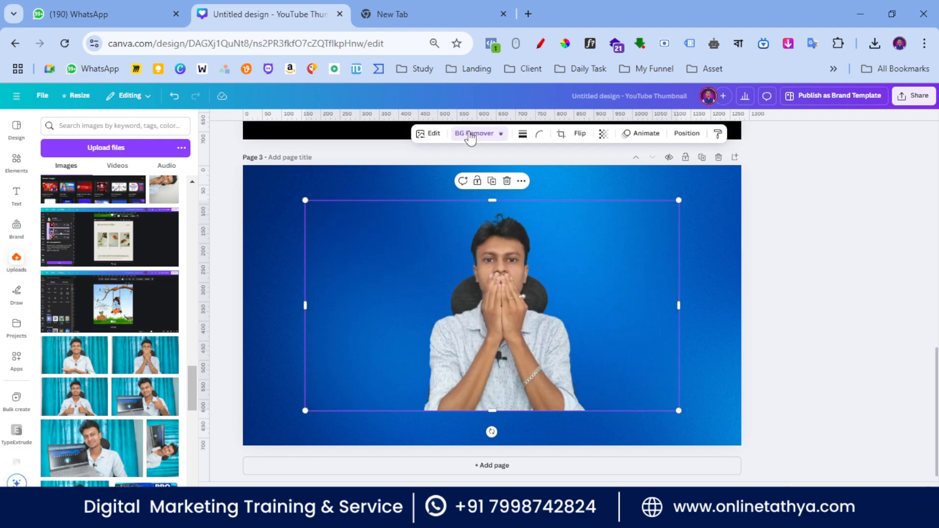
click(429, 136)
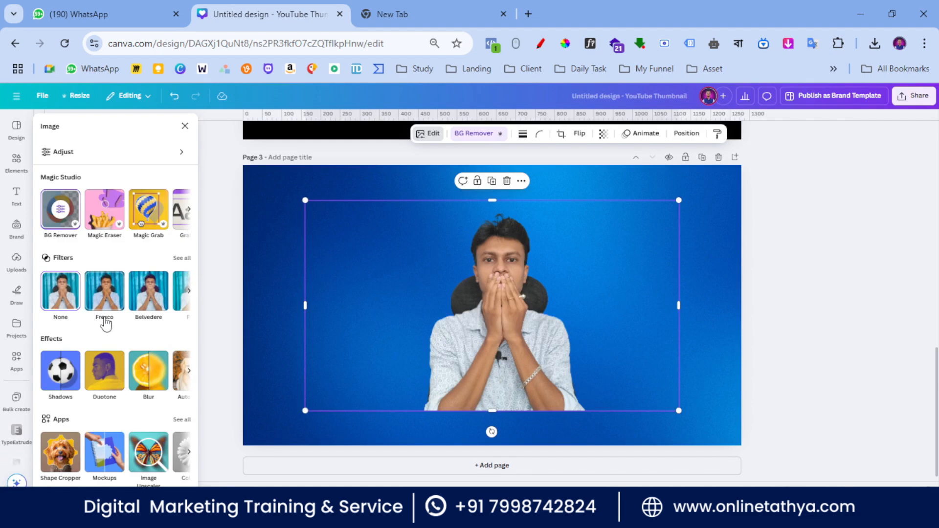
click(106, 298)
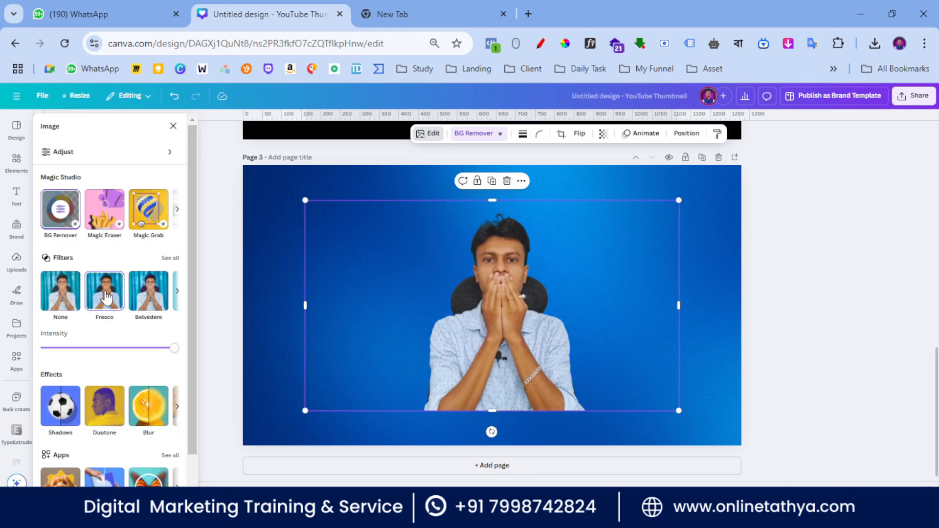
Add a Glow shadow to the man's photo with size 5 and colour #FFFFFF
scroll(96, 399, down, 1)
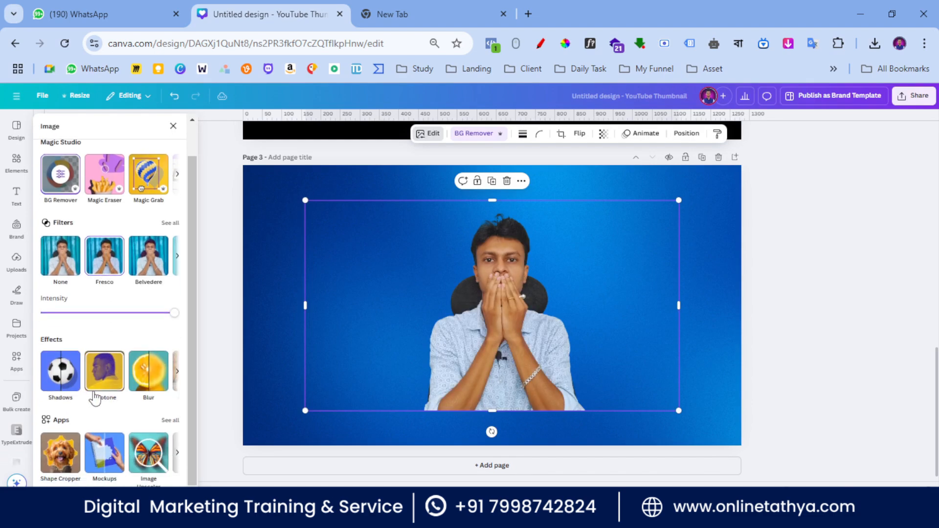
click(59, 379)
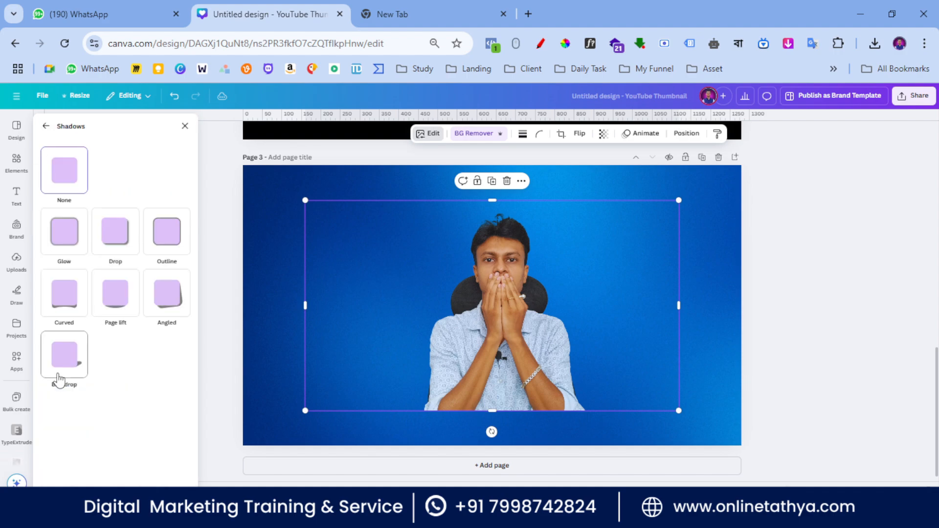
click(65, 240)
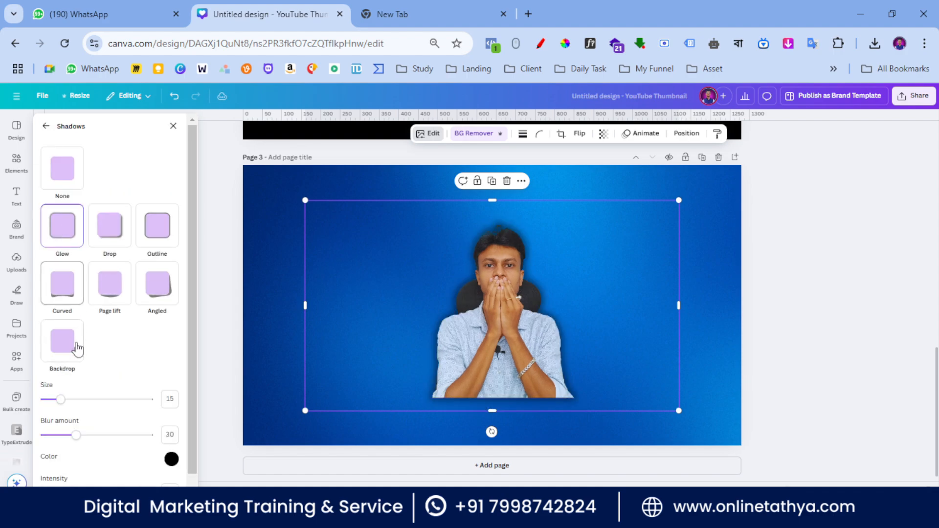
drag(63, 406, 52, 417)
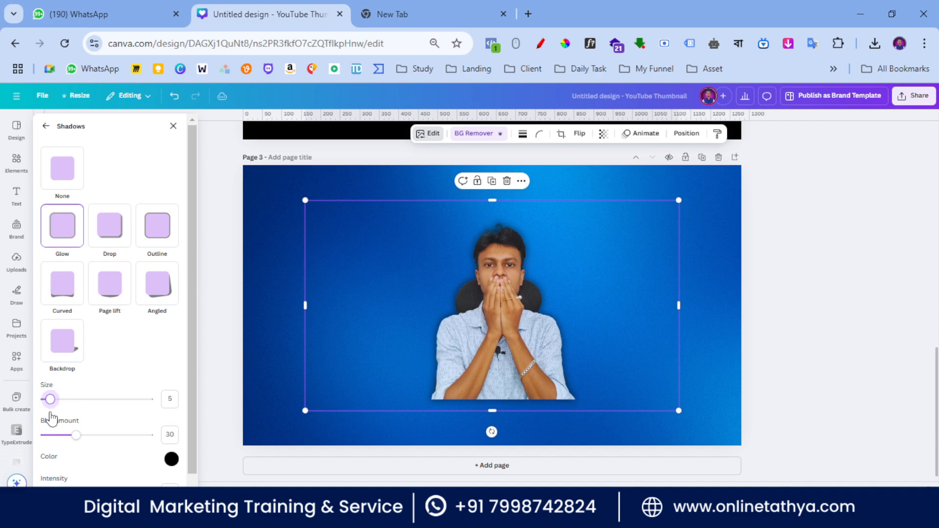
click(171, 460)
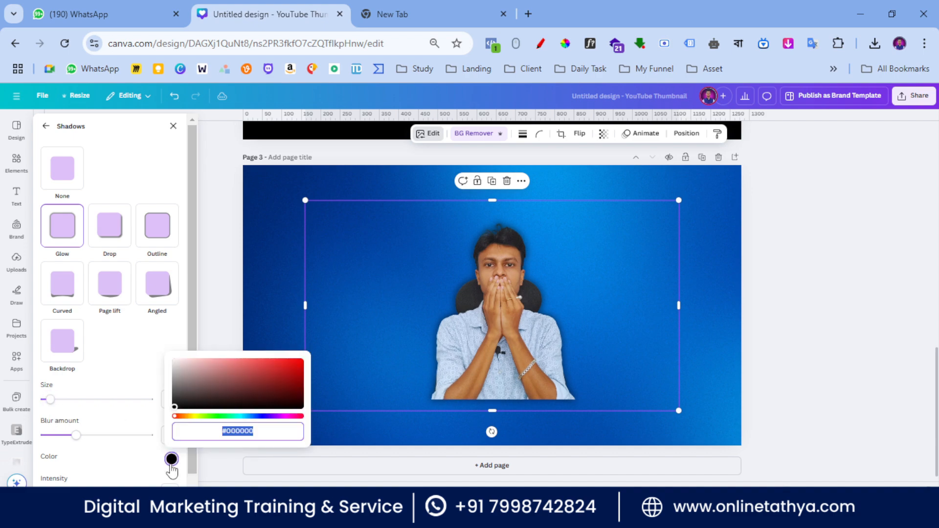
drag(179, 399, 175, 360)
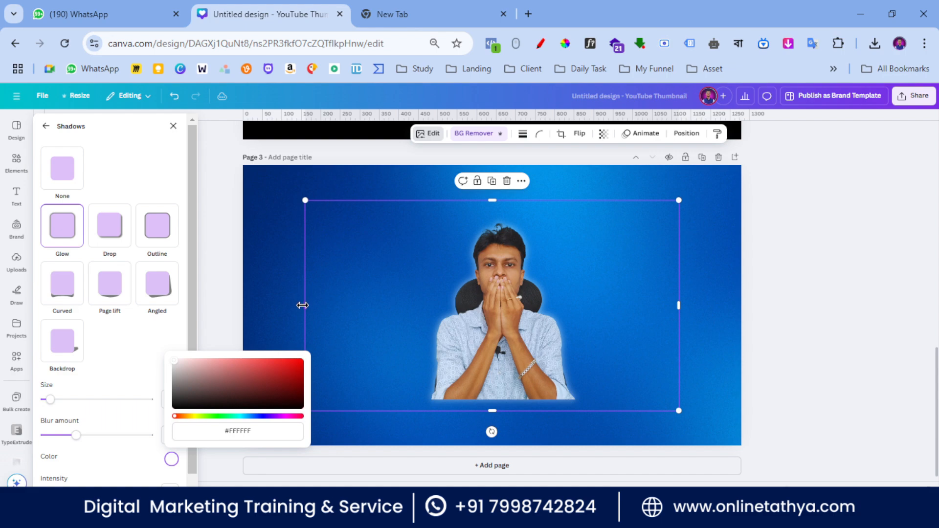
Crop the empty sides of the man's photo, then enlarge and centre it to fill the page height
drag(302, 305, 427, 375)
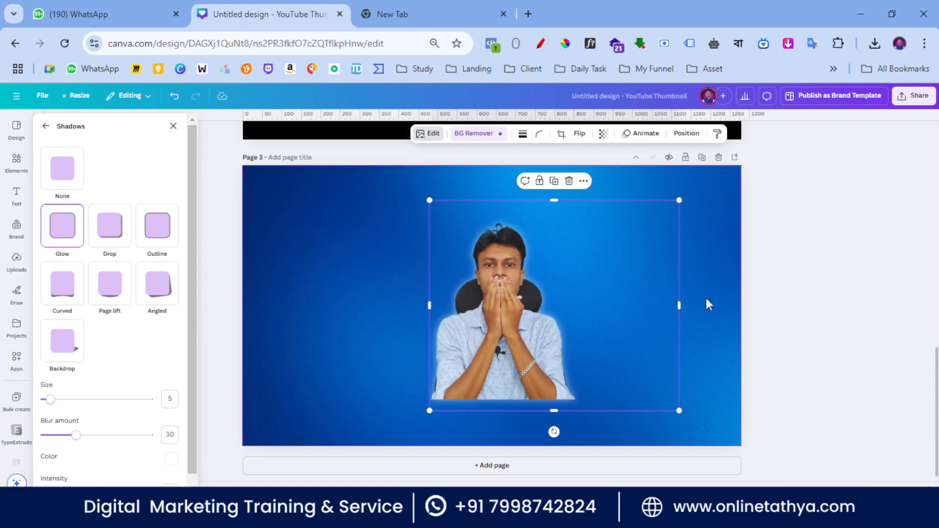
drag(678, 304, 579, 322)
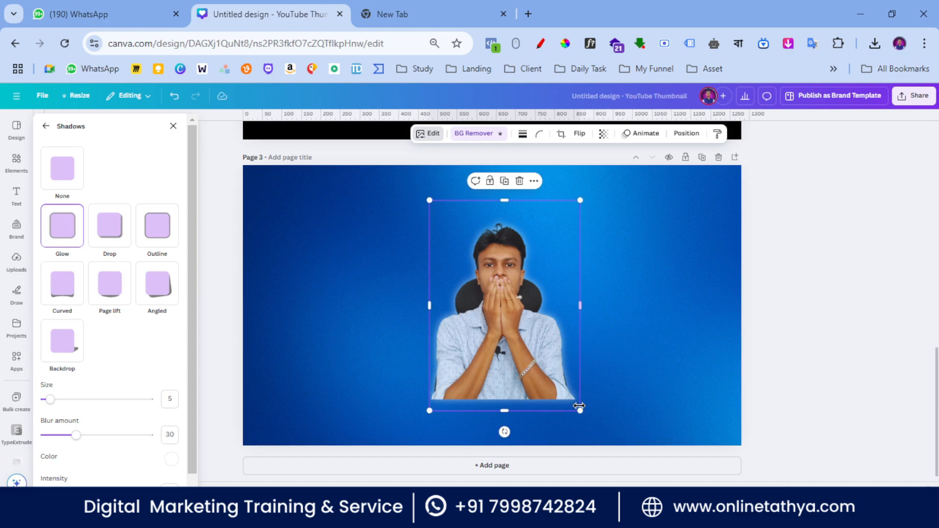
drag(587, 422, 633, 480)
drag(527, 363, 487, 343)
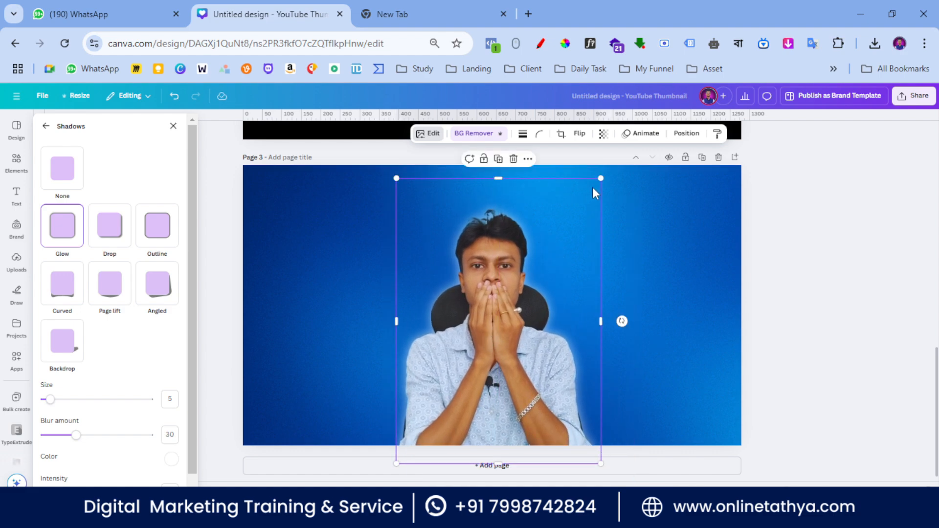
drag(600, 179, 635, 162)
drag(511, 264, 513, 285)
click(800, 277)
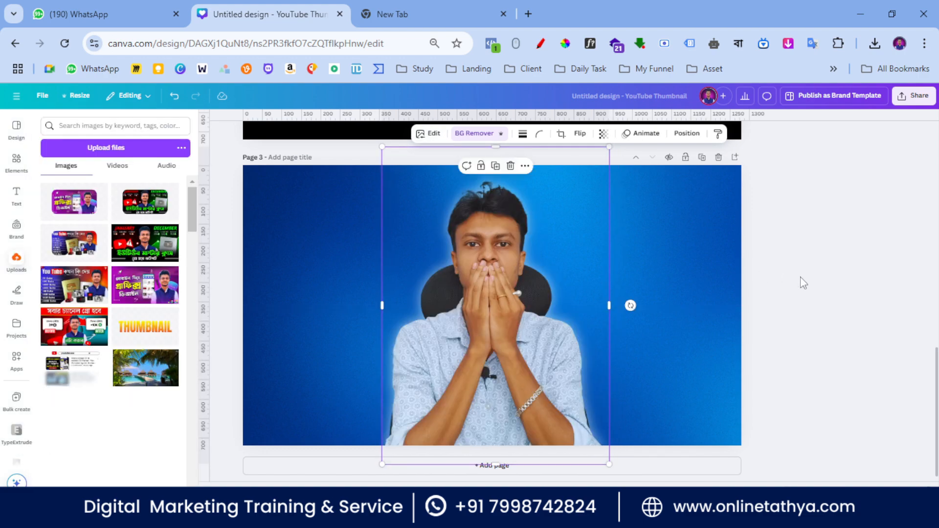
click(800, 277)
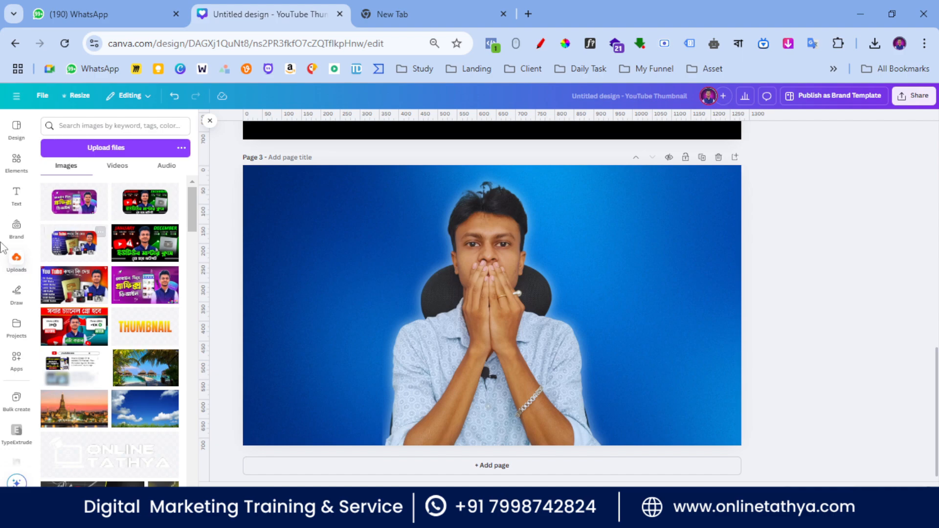
Search the Canva apps for transform and open the Transform Image app
click(16, 363)
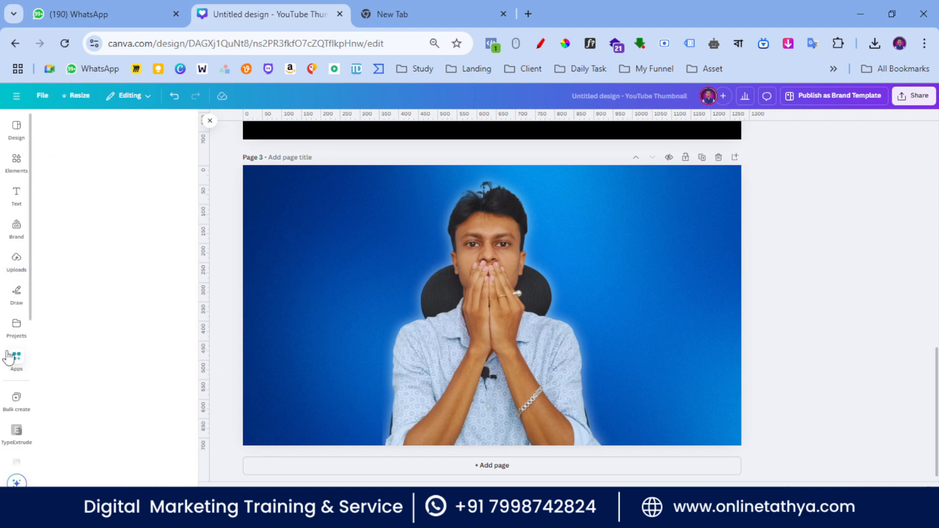
click(84, 125)
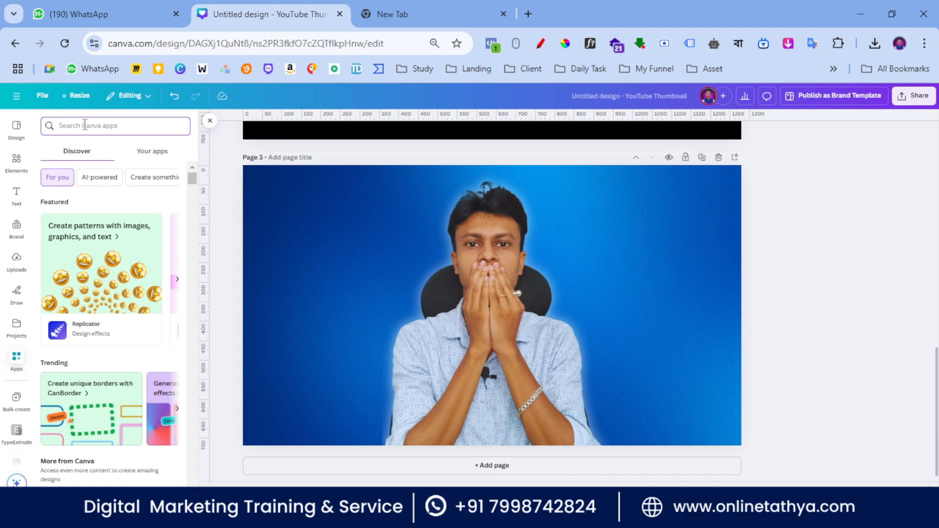
text(trans)
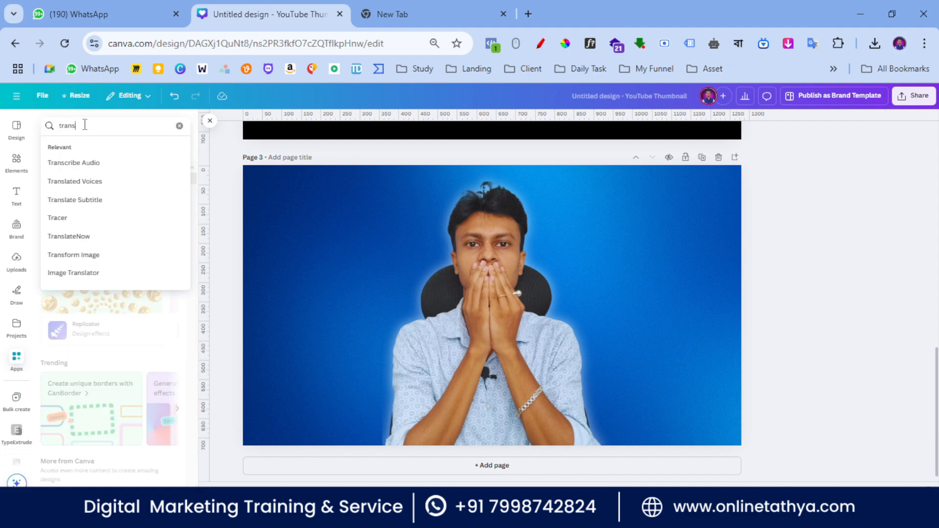
text(fo)
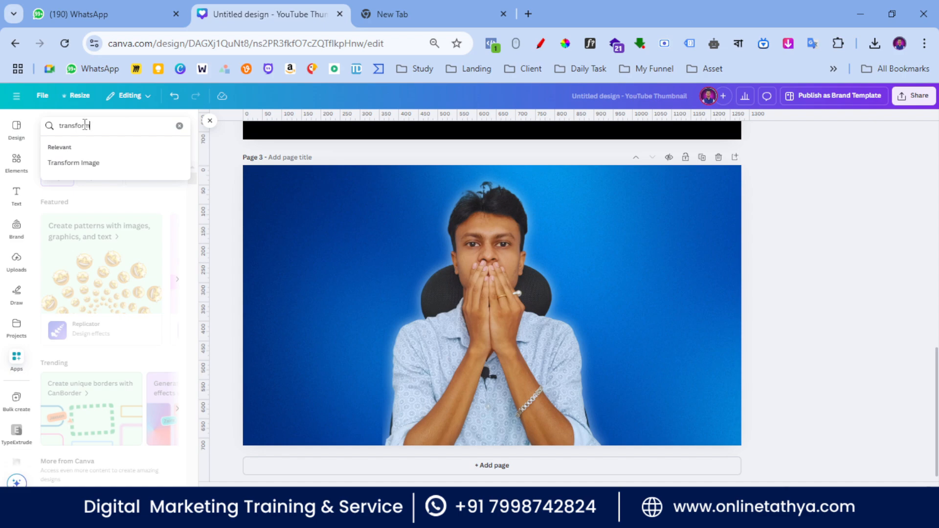
text(rm)
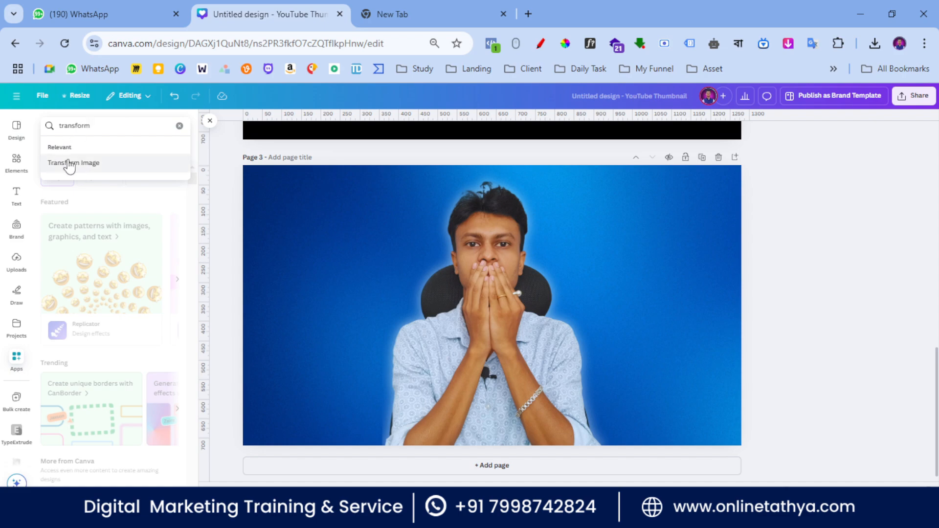
click(74, 163)
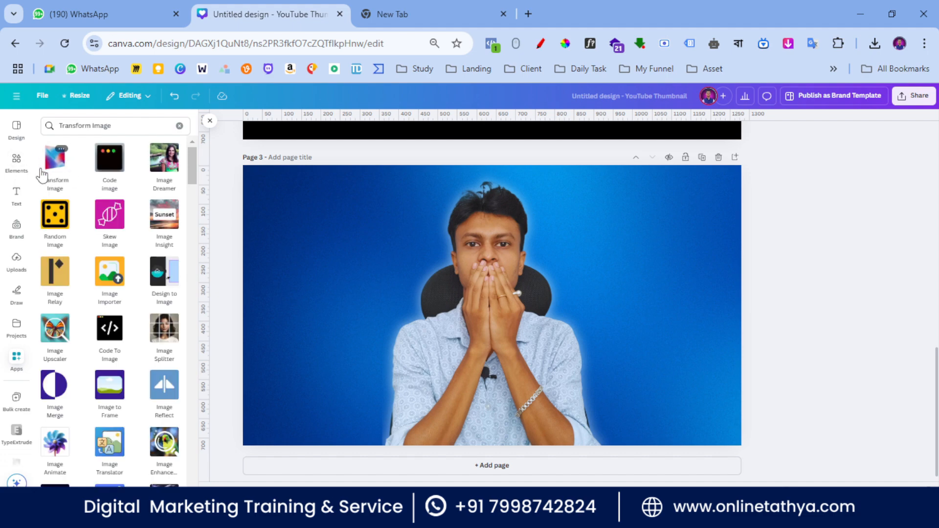
click(45, 152)
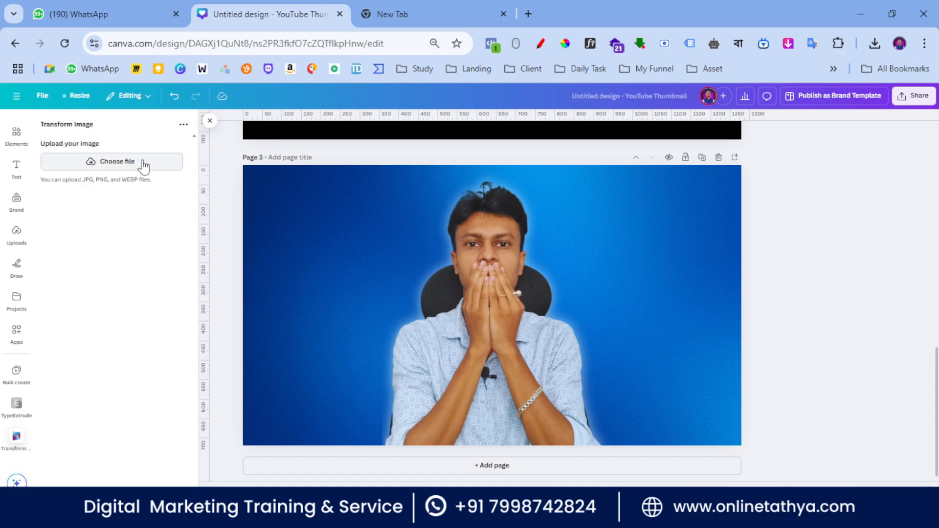
Load Untitled design (1) from the t folder inside ABC into Transform Image
click(104, 165)
click(160, 127)
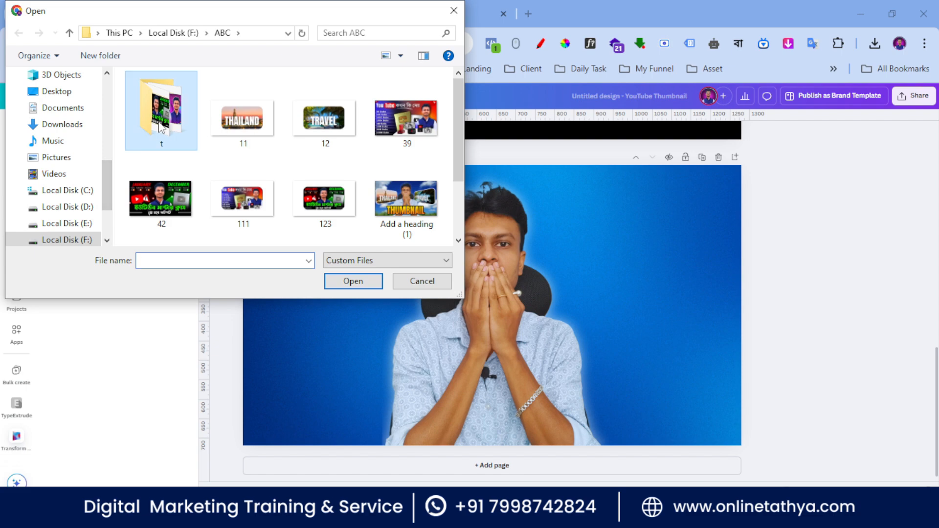
double_click(162, 126)
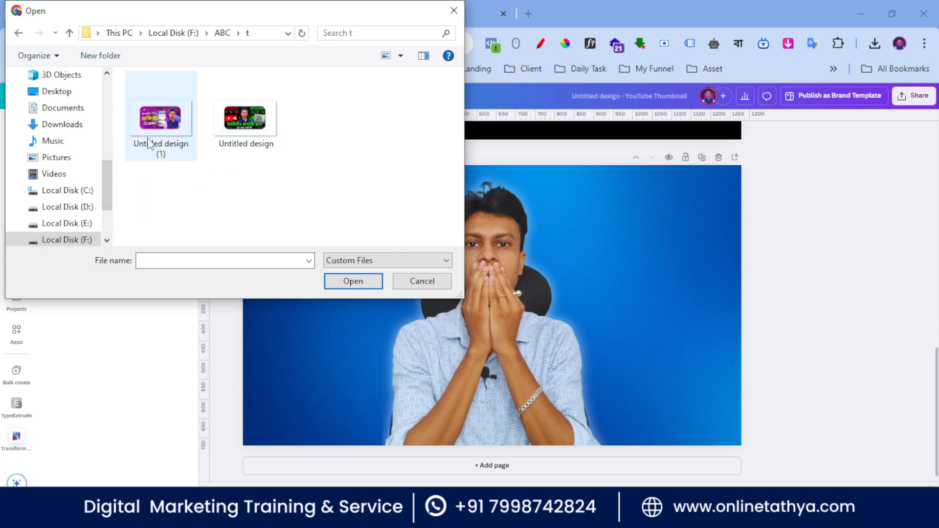
click(157, 123)
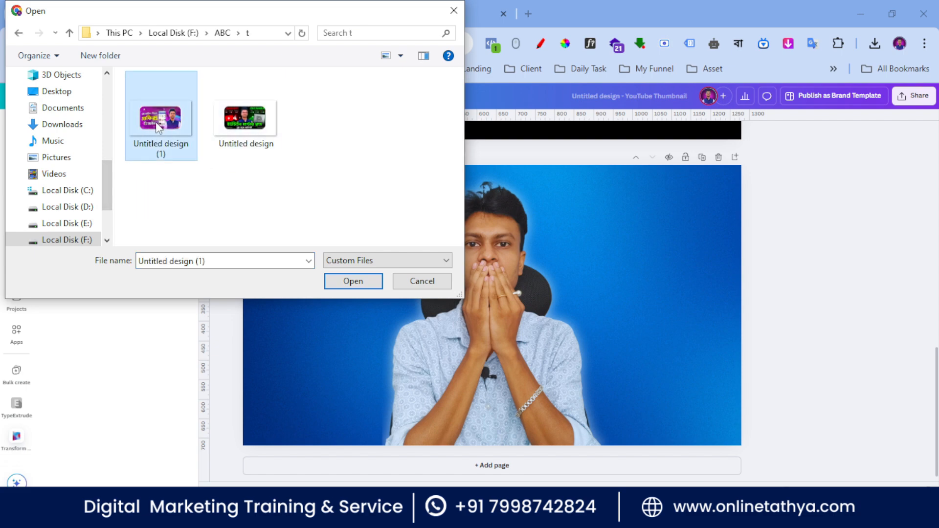
click(353, 281)
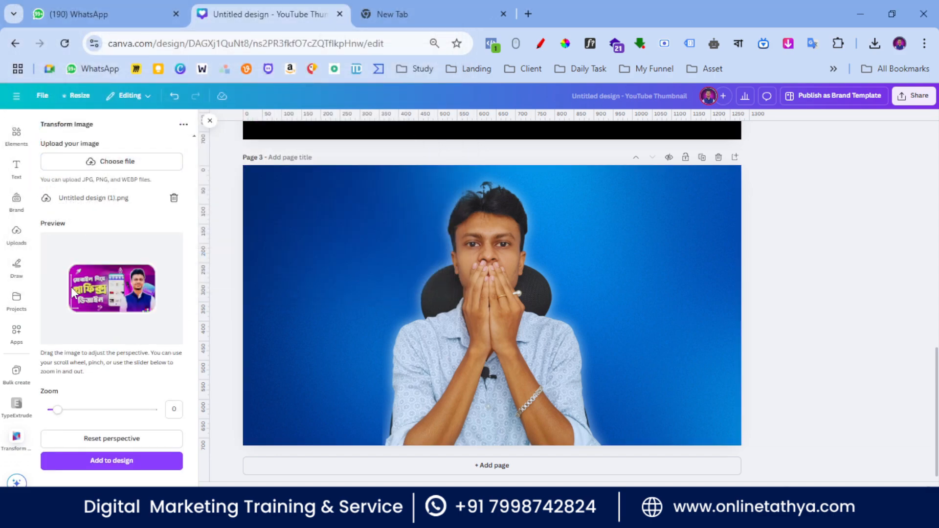
Tilt the purple thumbnail's perspective so its right side recedes, and add it to the design
drag(71, 287, 77, 292)
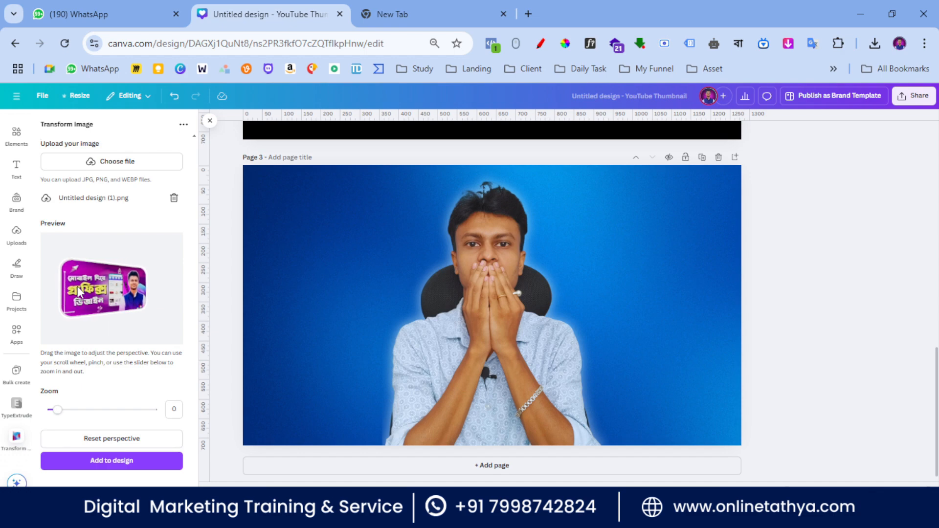
drag(63, 299, 63, 298)
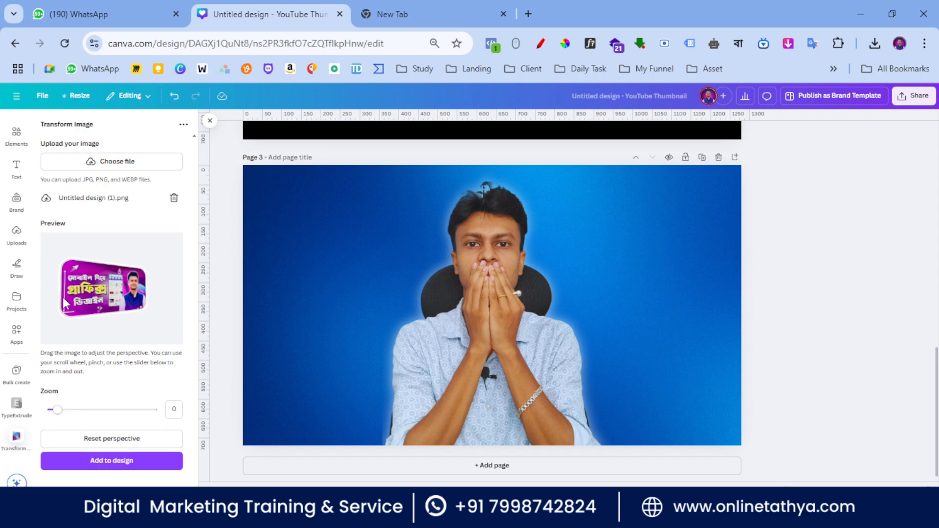
click(98, 464)
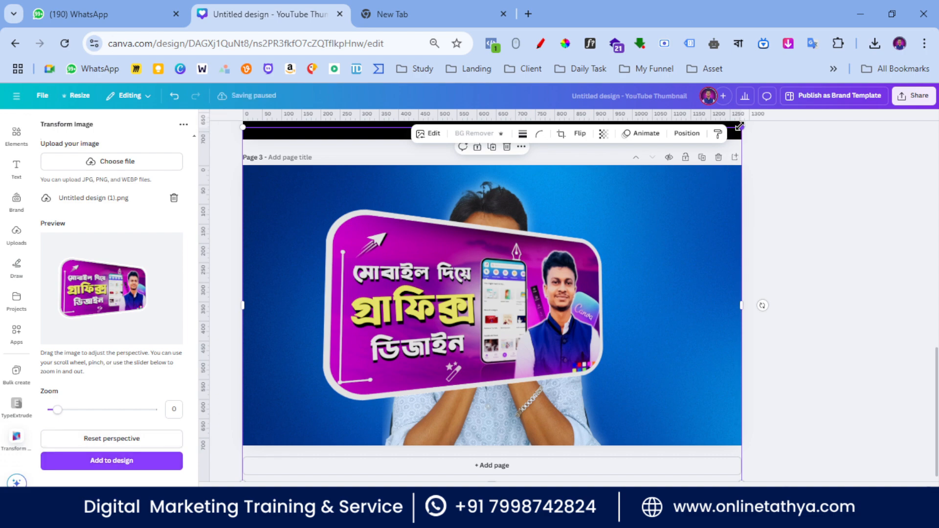
Shrink the purple thumbnail to about 790 px wide and place it on the page's left side, beside the man
drag(739, 126, 522, 243)
drag(361, 378, 326, 293)
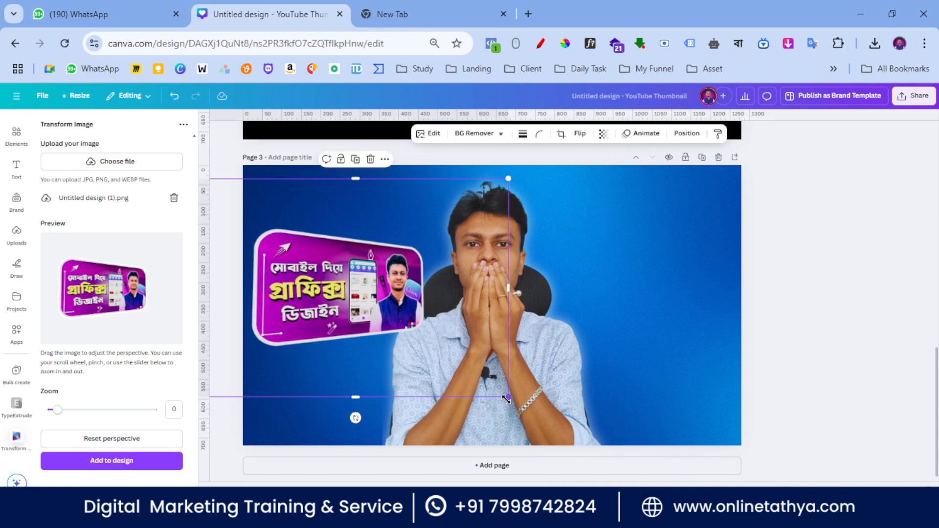
mouse_move(506, 399)
mouse_down()
mouse_move(488, 398)
mouse_move(503, 407)
mouse_up()
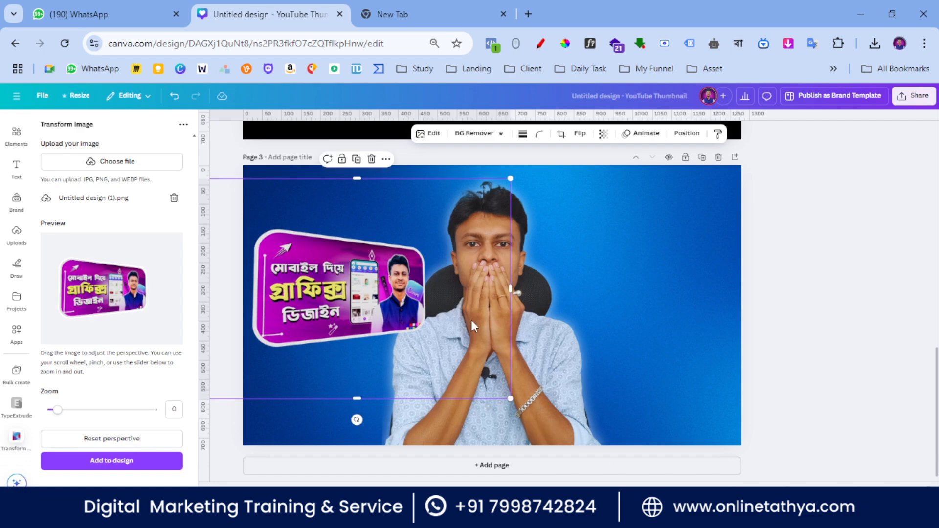
Reorder the layers so the purple thumbnail sits directly behind the man's photo
click(687, 134)
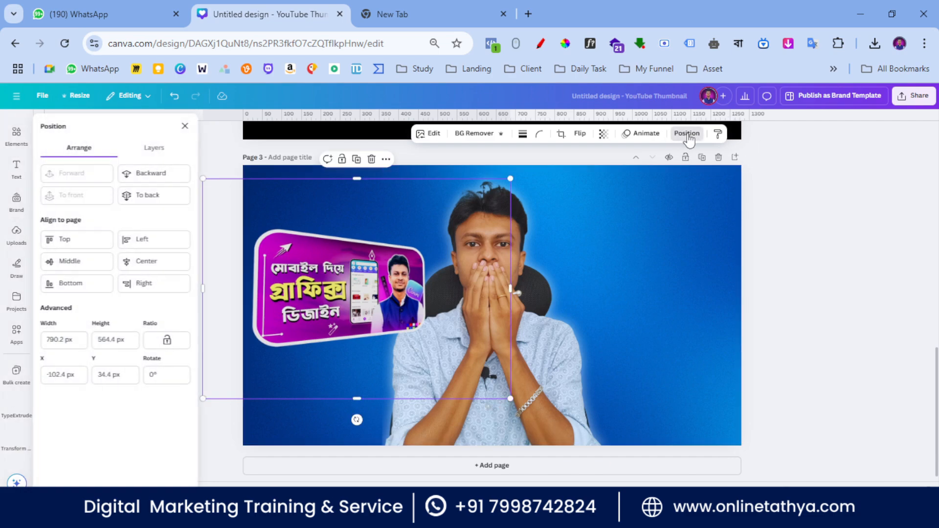
click(165, 153)
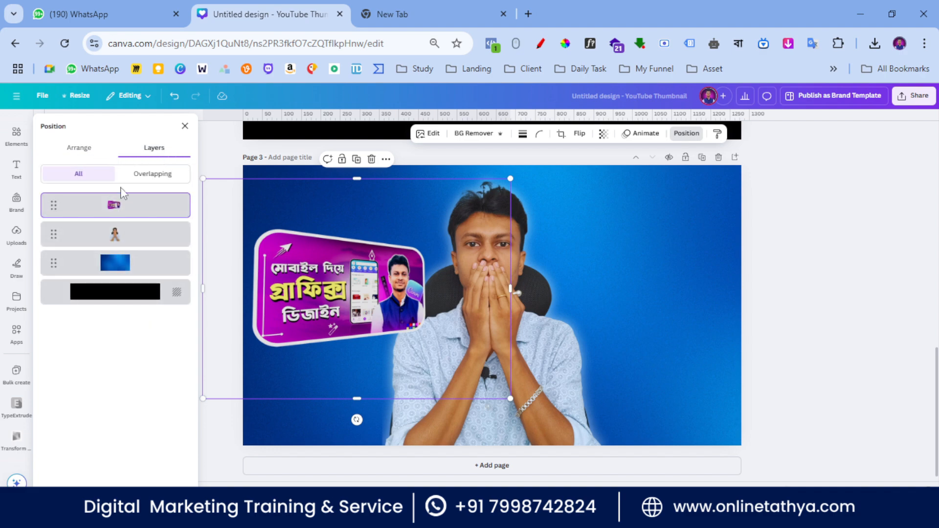
drag(130, 209, 128, 243)
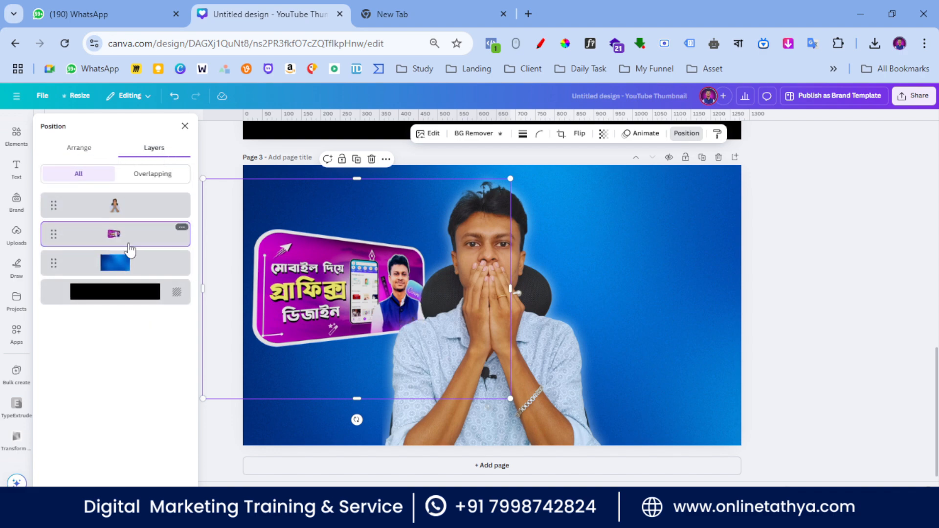
click(792, 318)
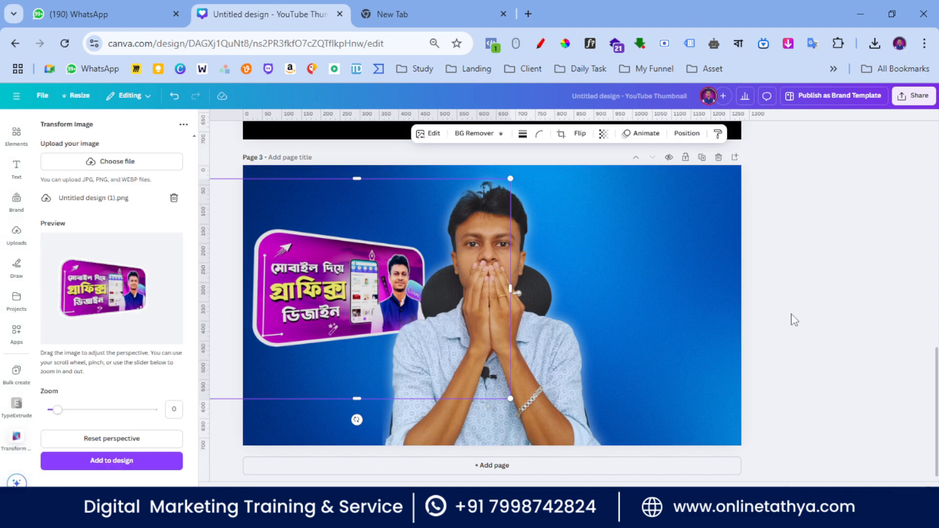
Replace the image loaded in Transform Image with the Untitled design file from the t folder
click(174, 198)
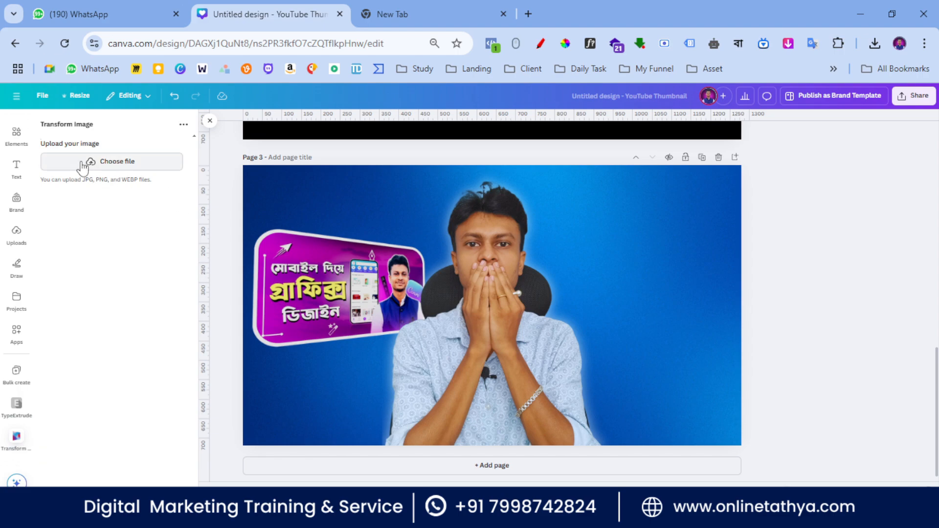
click(100, 163)
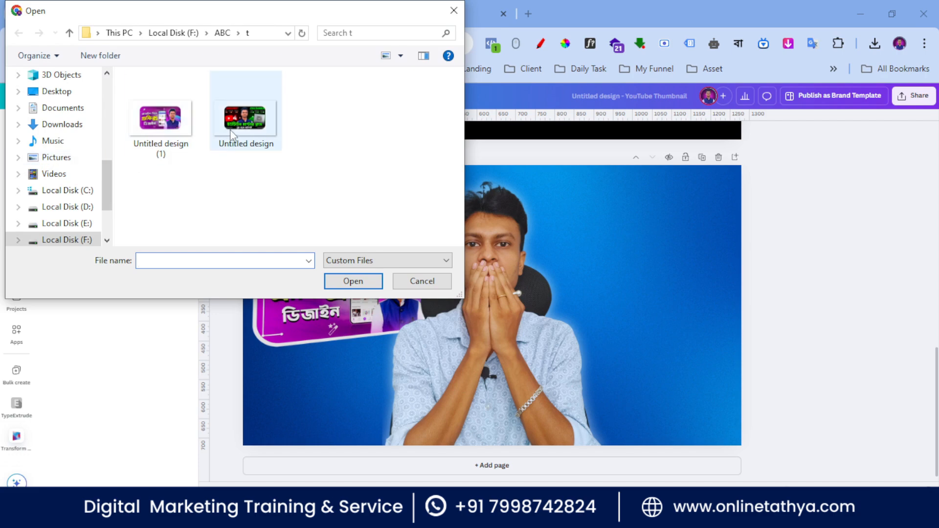
click(253, 117)
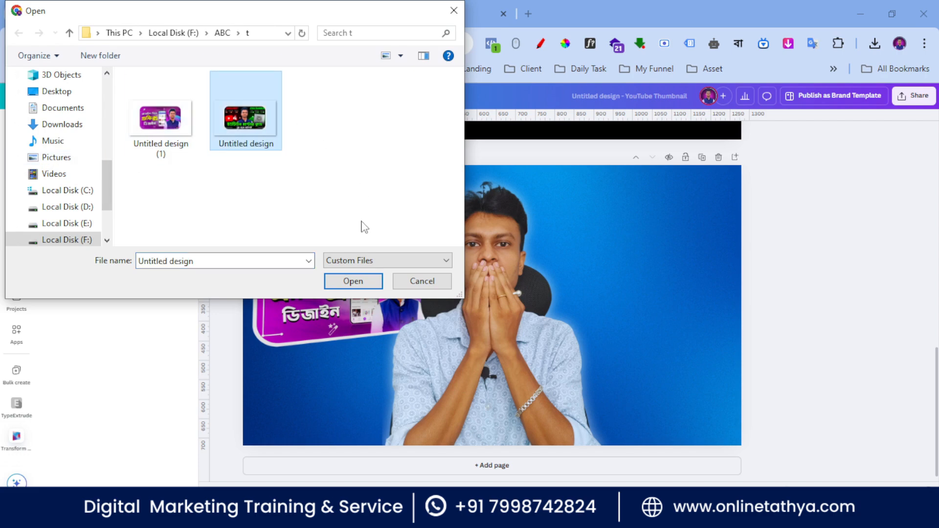
click(353, 281)
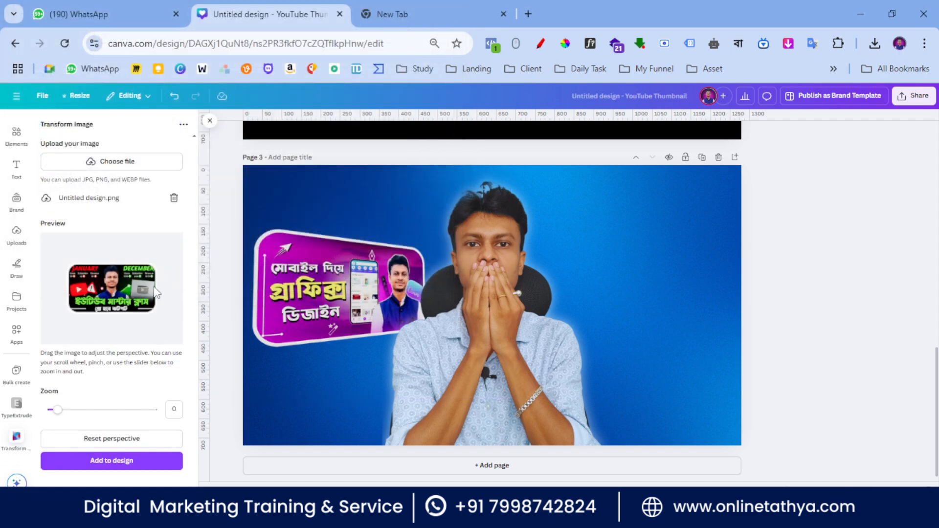
Tilt the black January–December thumbnail's perspective so its left side recedes, and add it to the design
mouse_move(154, 286)
mouse_down()
mouse_move(143, 286)
mouse_move(161, 301)
mouse_up()
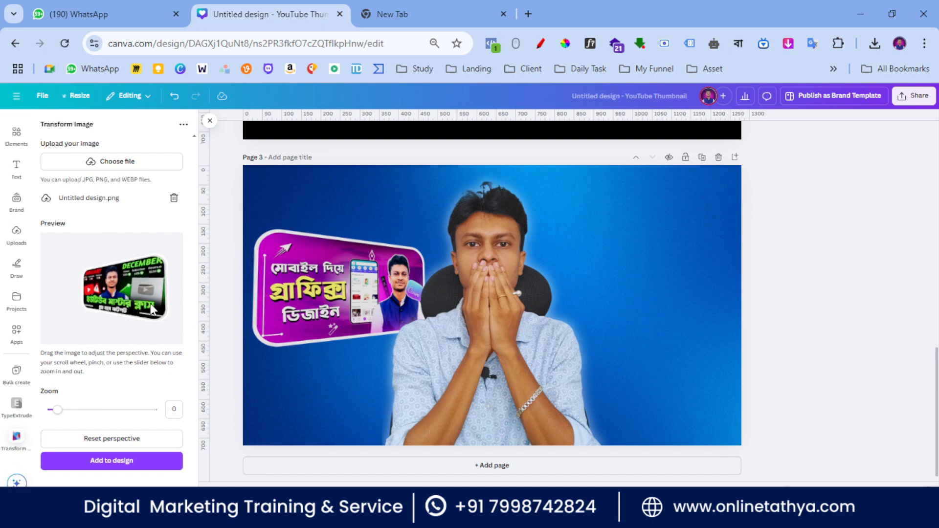
drag(155, 306, 159, 303)
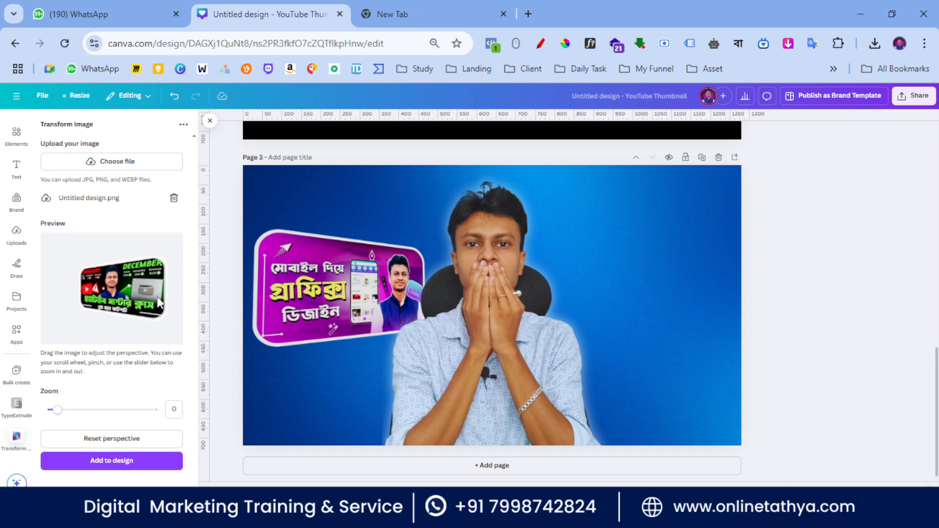
click(123, 464)
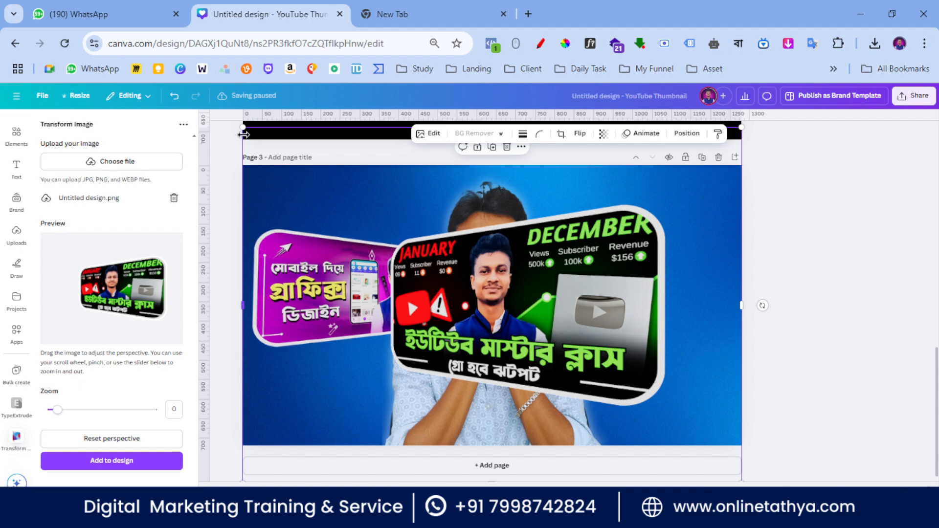
Shrink the black January–December thumbnail and place it on the page's right side, mirroring the purple one in size and height
drag(244, 130, 387, 324)
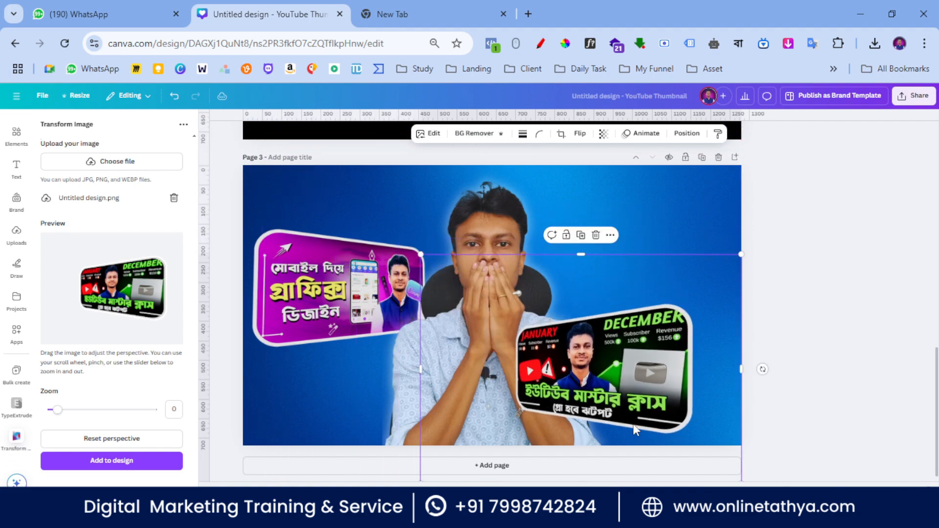
drag(629, 395, 665, 324)
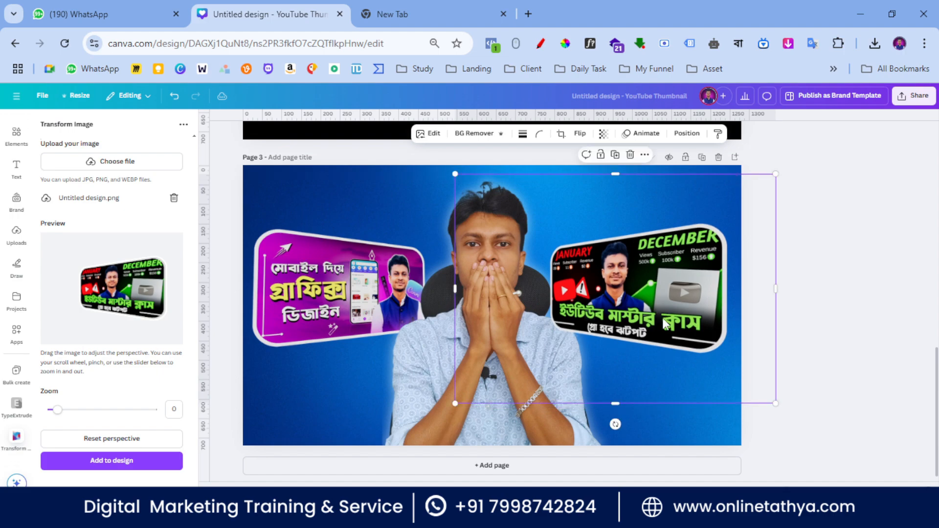
drag(777, 405, 779, 409)
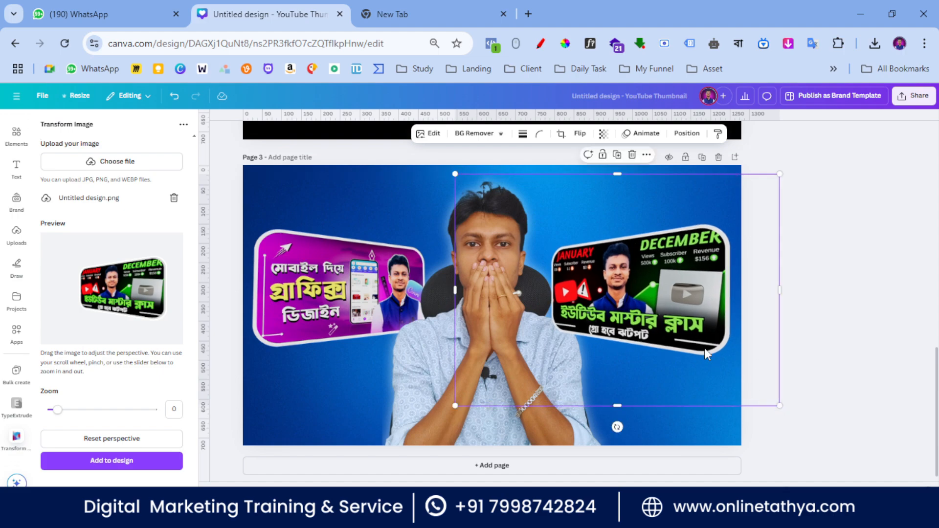
drag(708, 354, 702, 345)
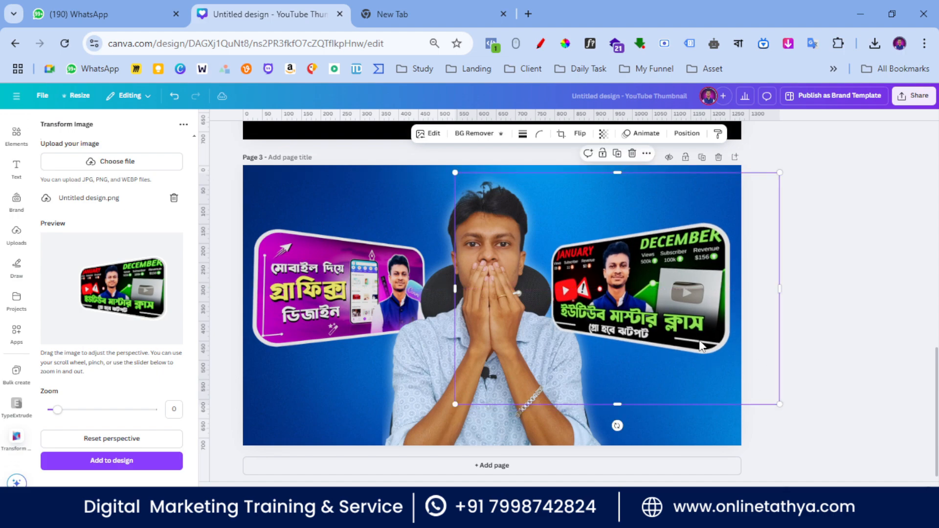
Reorder the layers so the black January–December thumbnail sits directly behind the man's photo
click(686, 135)
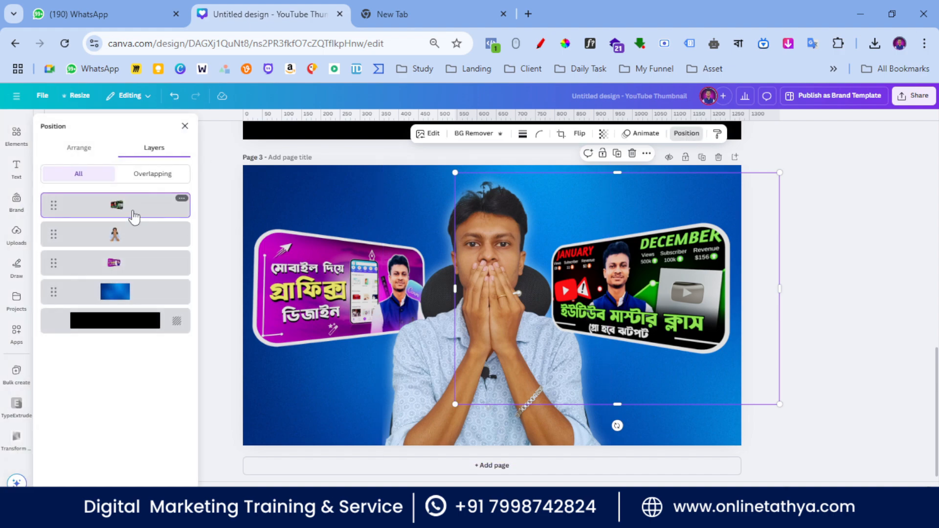
drag(134, 216, 133, 236)
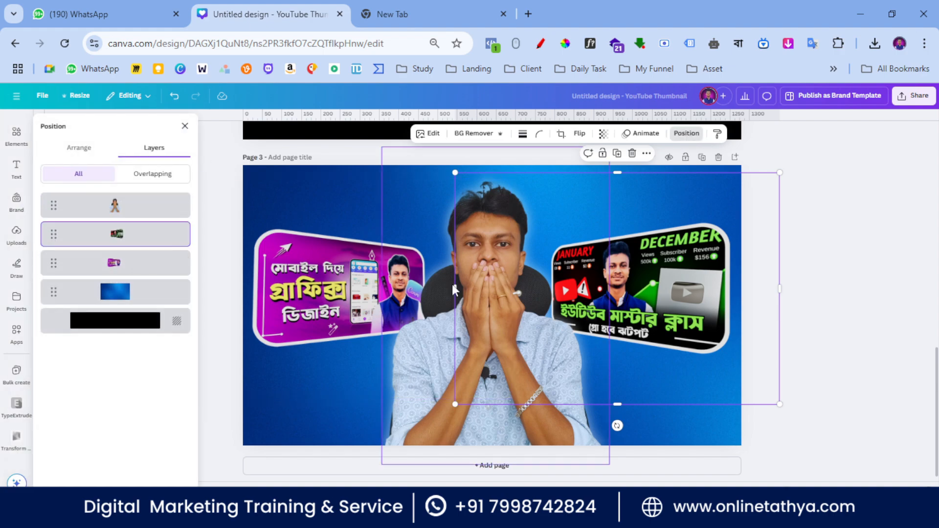
click(802, 313)
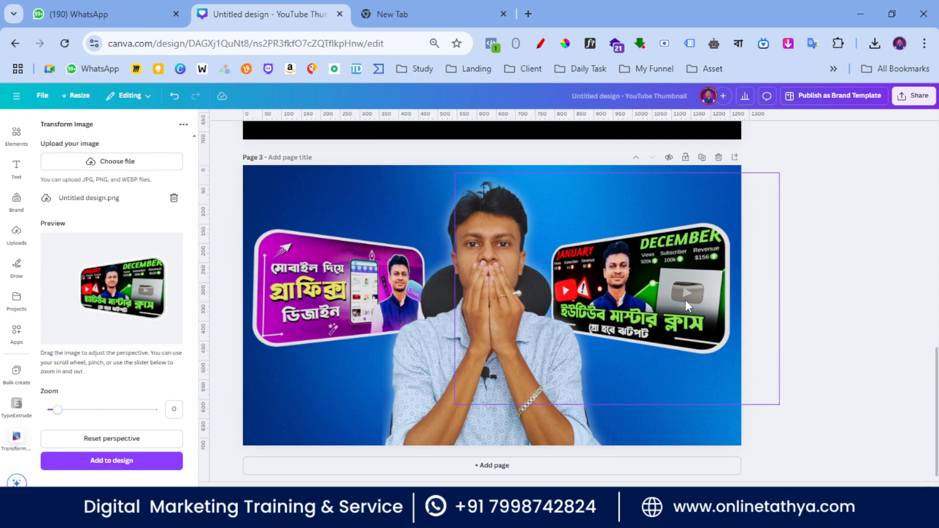
Nudge both tilted thumbnails slightly upward so they line up on either side of the man
drag(688, 297, 688, 294)
click(887, 340)
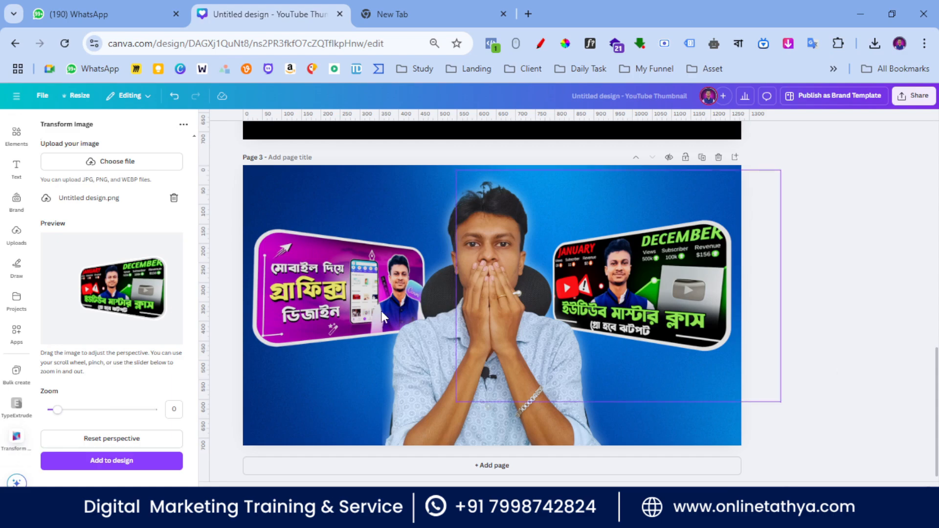
click(281, 295)
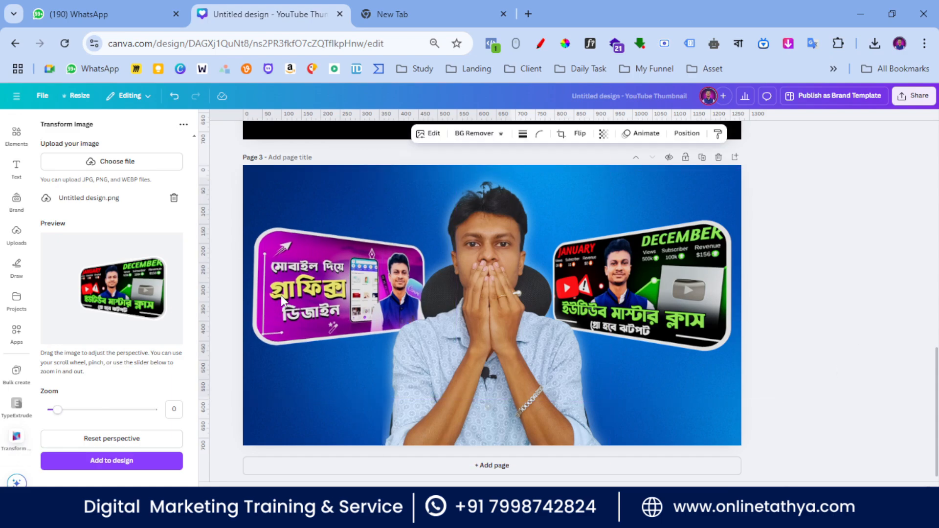
click(794, 327)
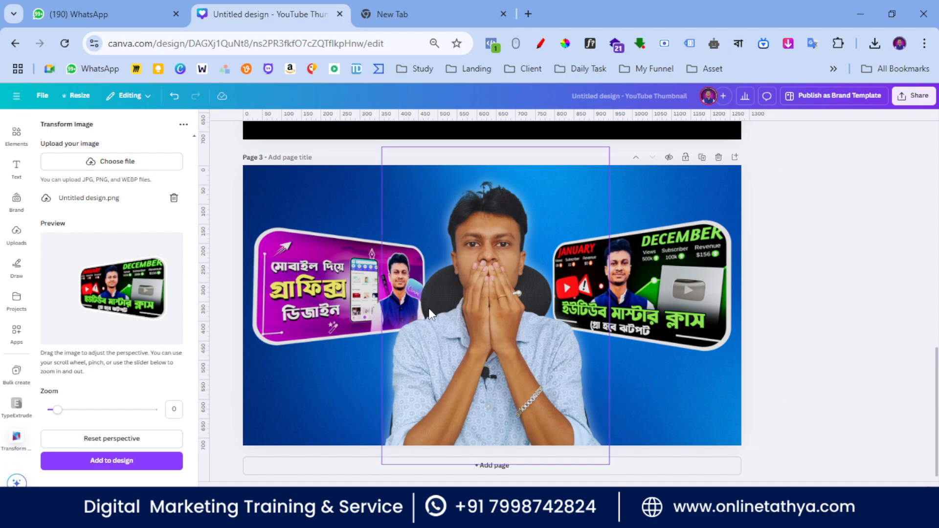
Search the Canva apps for TypeGradient and open it
click(210, 120)
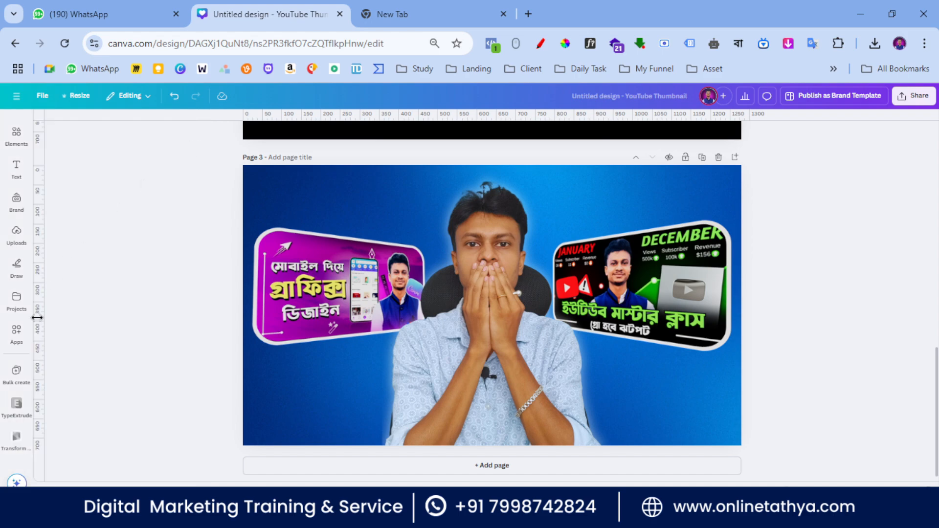
click(16, 299)
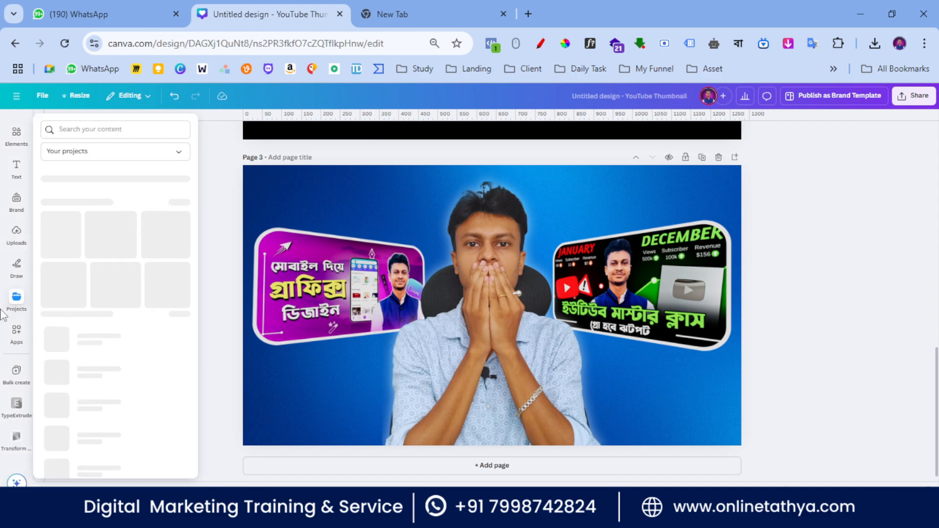
click(17, 338)
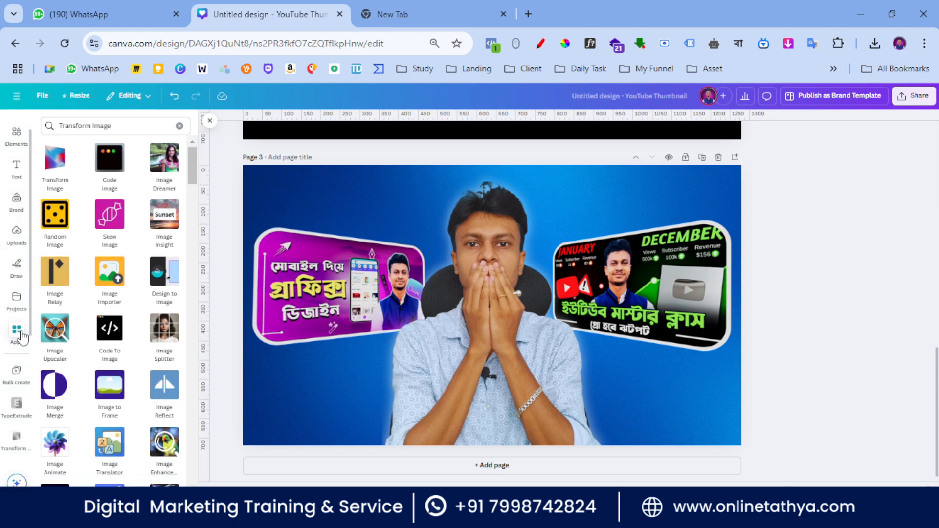
click(179, 126)
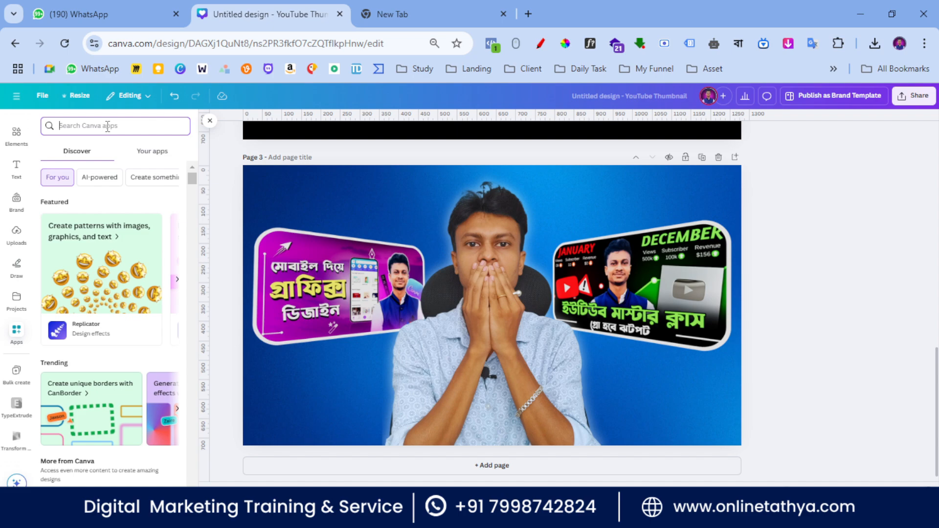
text(type)
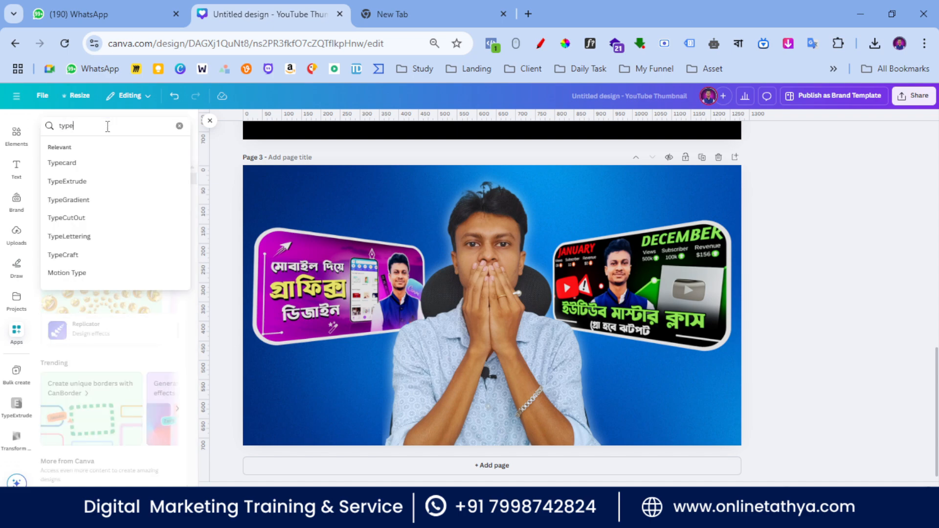
text(gra)
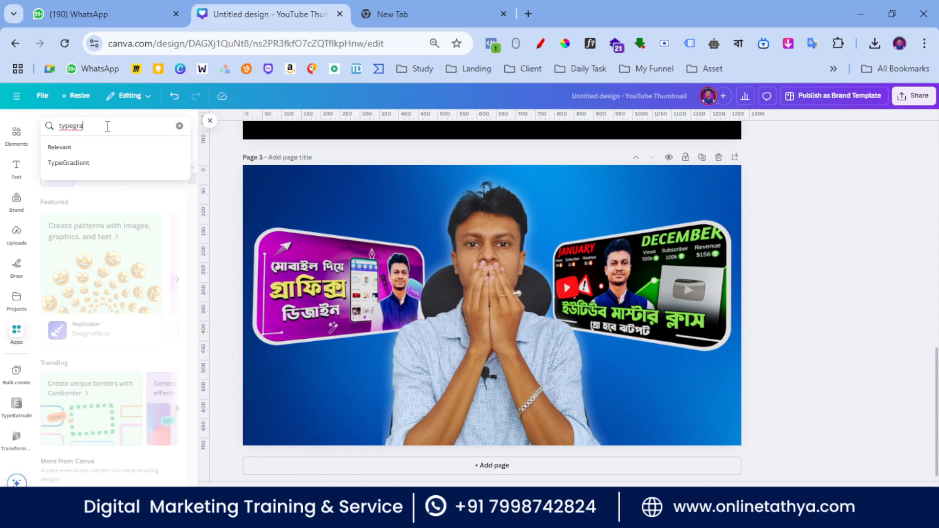
click(73, 165)
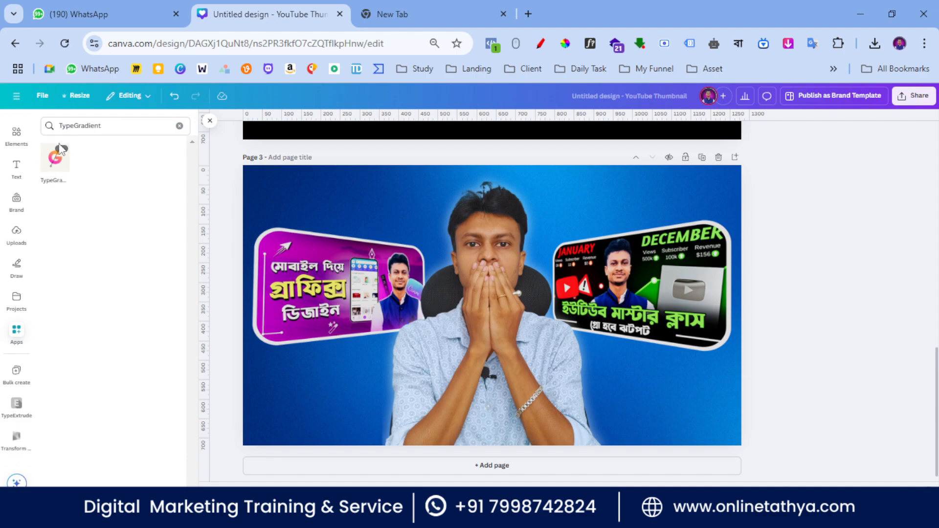
click(53, 157)
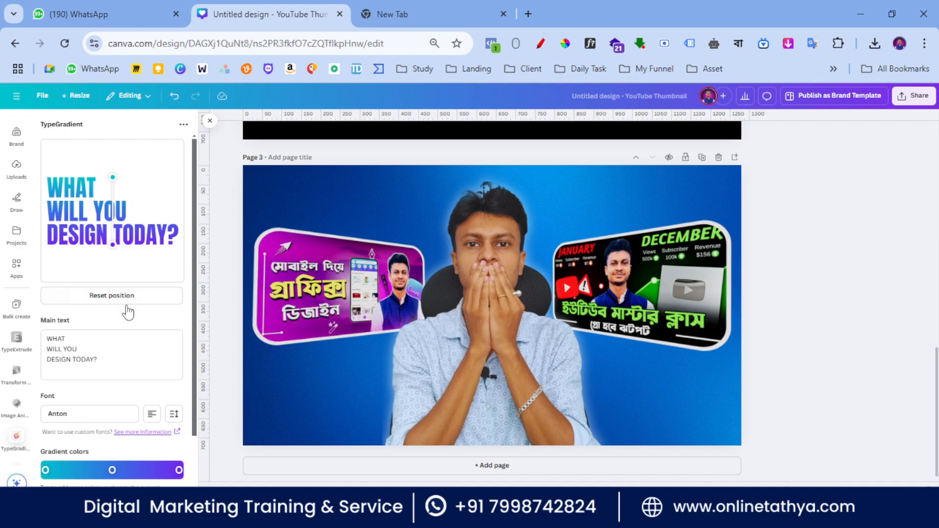
Replace the sample main text in TypeGradient with "THUMBNAIL"
drag(107, 361, 45, 344)
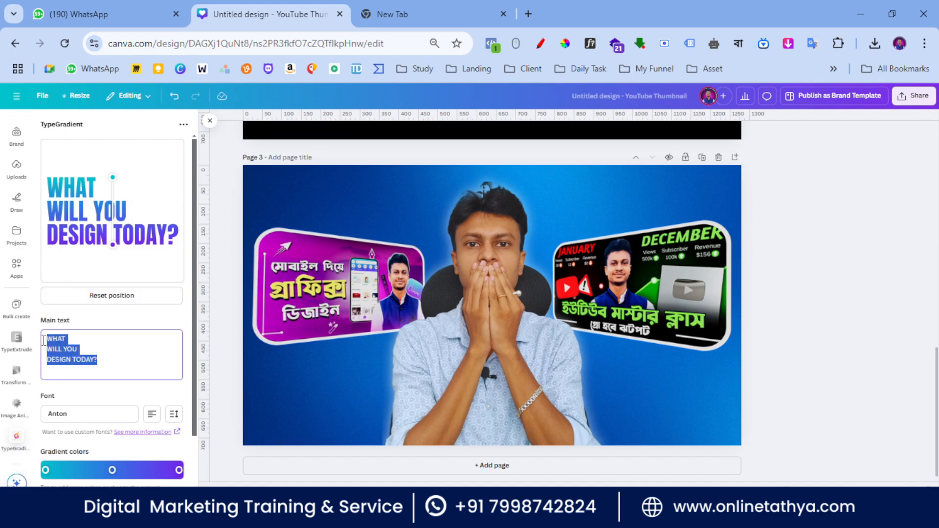
text(THUMB)
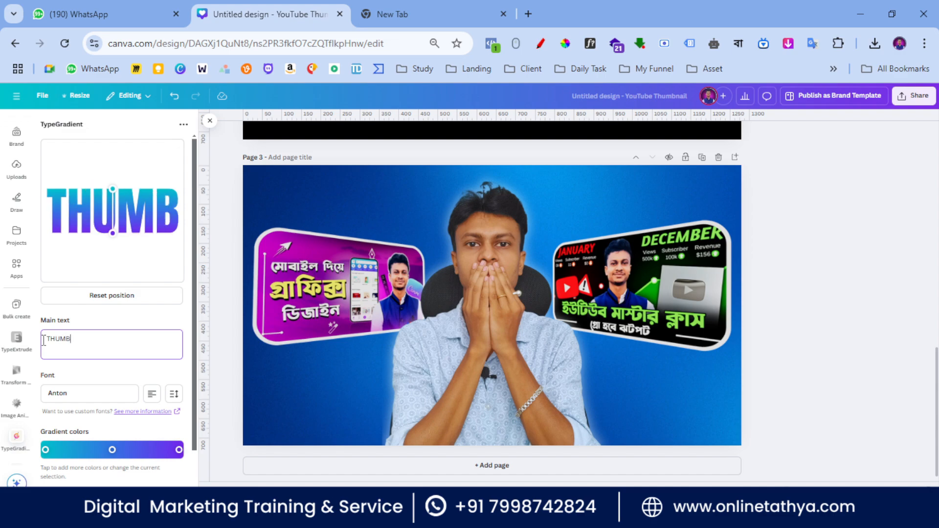
text(NAIL)
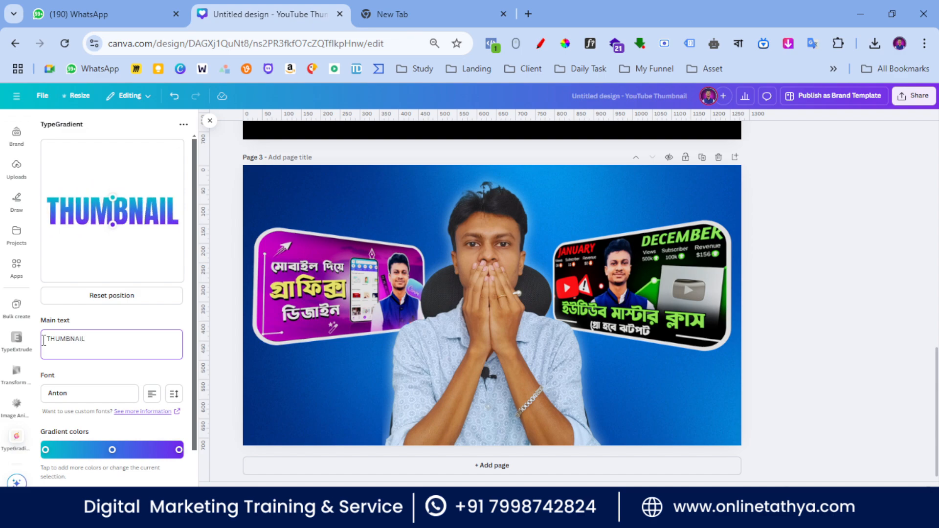
Remove the gradient's middle colour stop and set its starting colour to bright yellow #faff00
scroll(43, 340, down, 1)
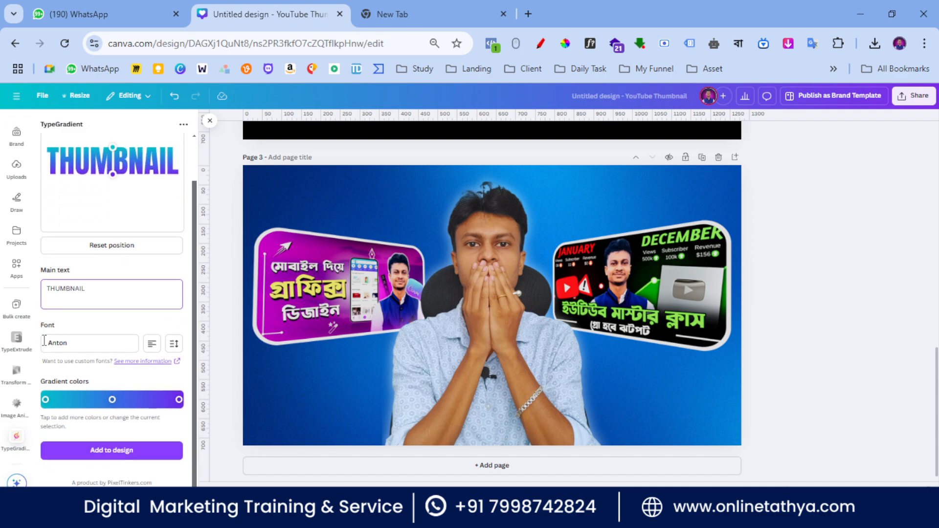
click(112, 399)
click(111, 369)
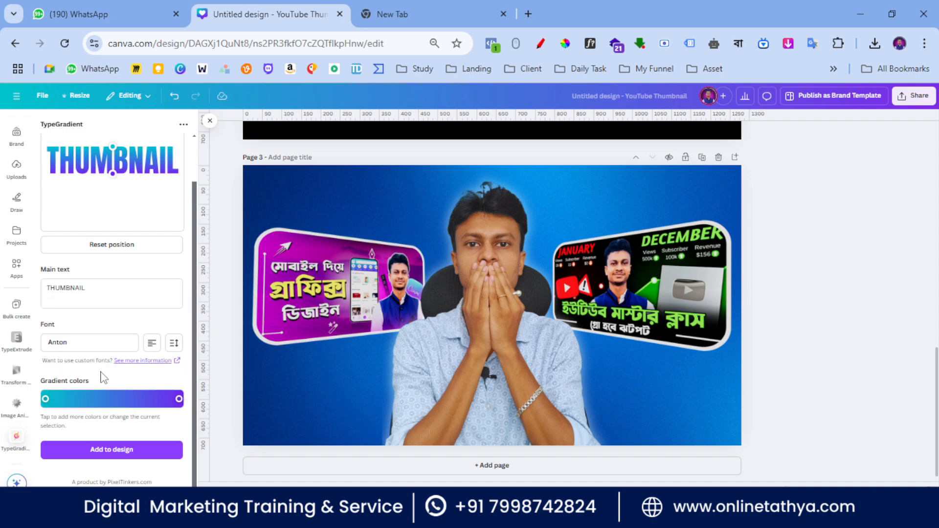
click(45, 399)
click(69, 351)
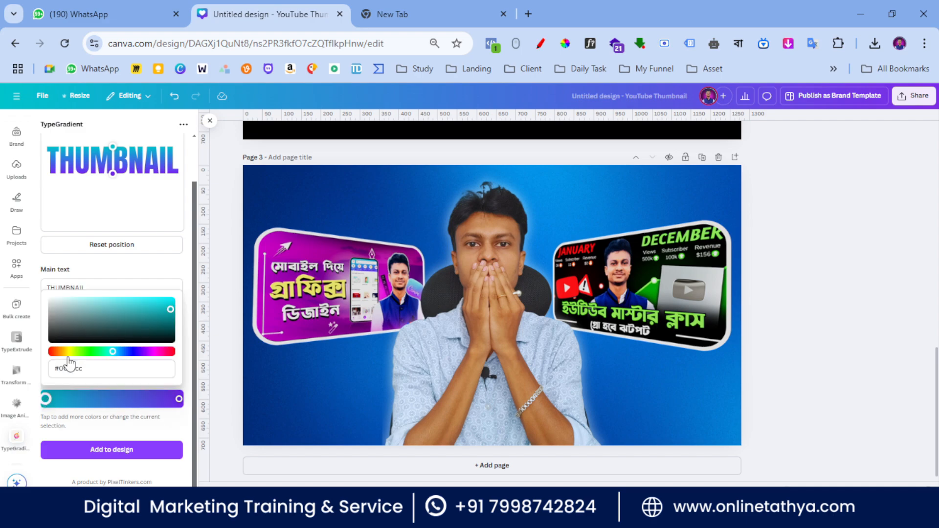
drag(68, 351, 73, 351)
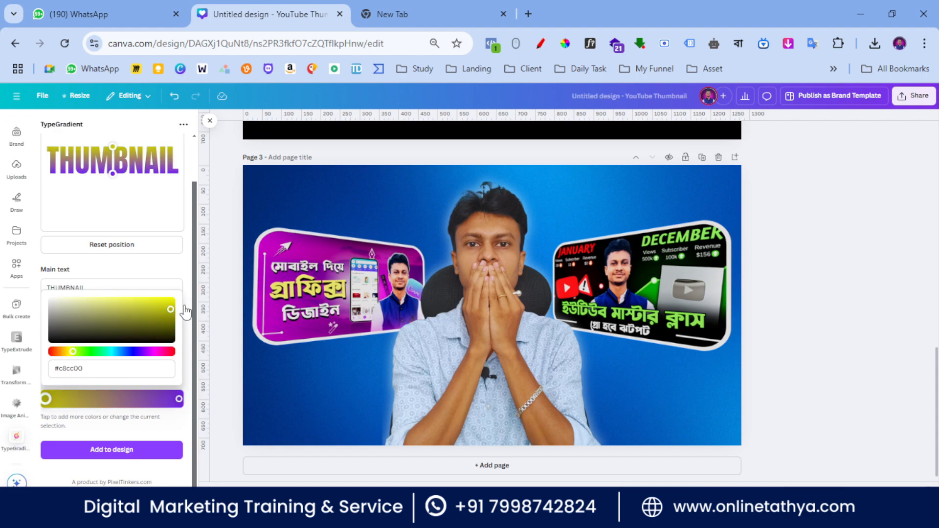
drag(166, 305, 176, 295)
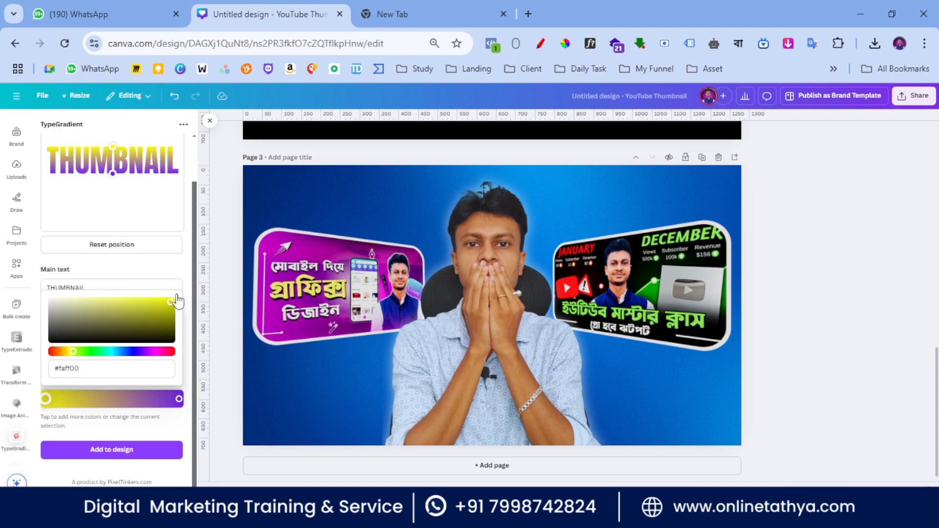
Set the gradient's end colour to red #ef2626 and extend the red end of the gradient line below the letters
click(179, 398)
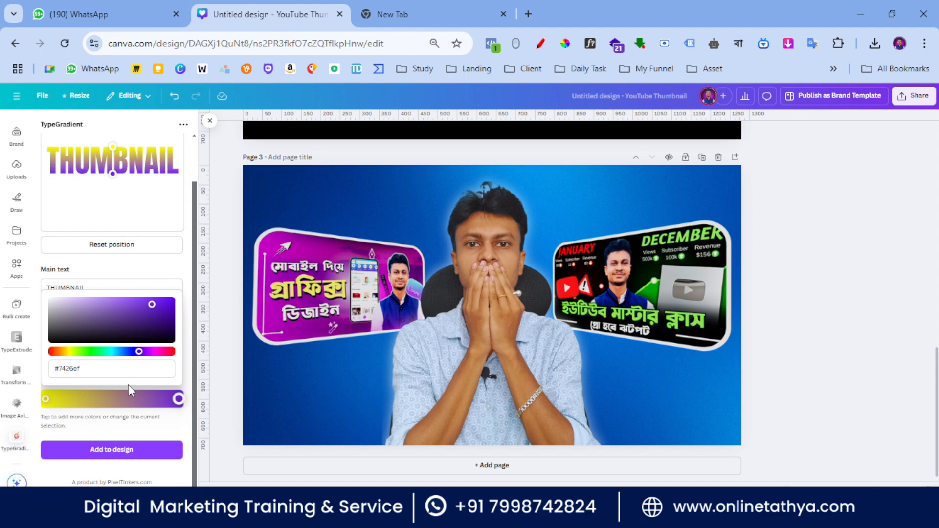
click(78, 365)
text(#ef2626)
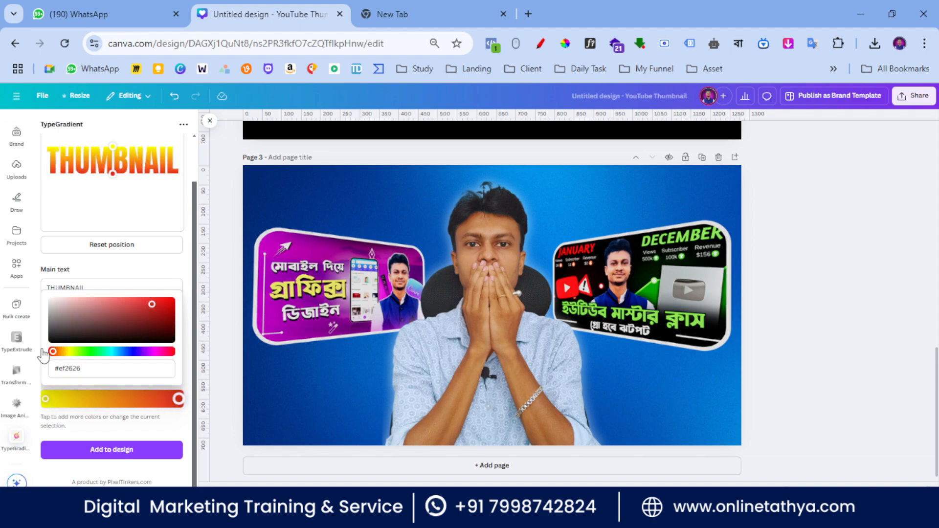
scroll(107, 196, up, 1)
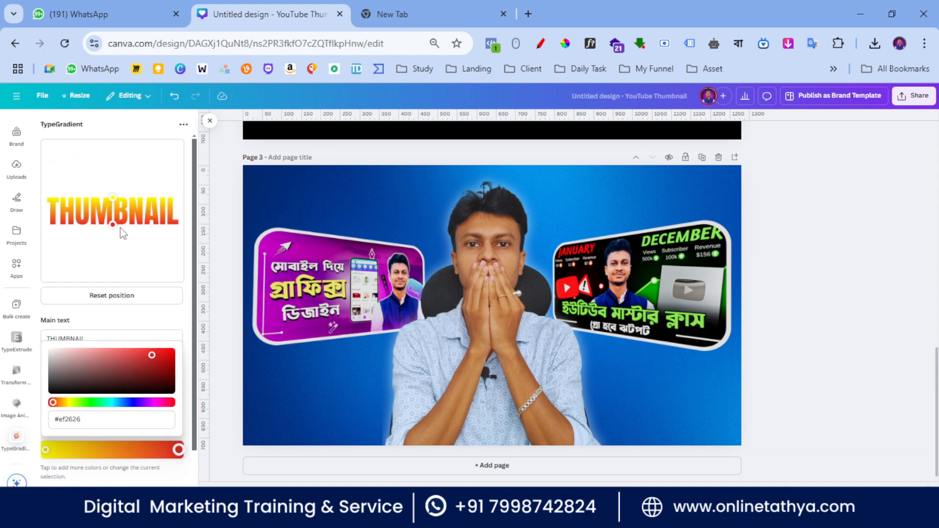
mouse_move(112, 225)
mouse_down()
mouse_move(96, 231)
mouse_move(125, 235)
mouse_move(113, 237)
mouse_up()
drag(112, 200, 115, 199)
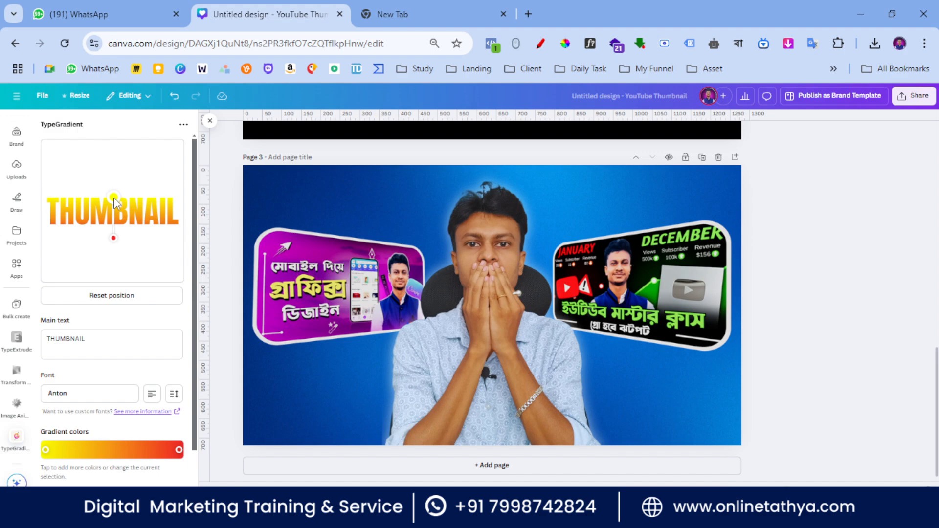
Add the THUMBNAIL gradient text to the design, enlarge it to about 786 × 163, and centre it horizontally over the man's photo
scroll(120, 328, down, 2)
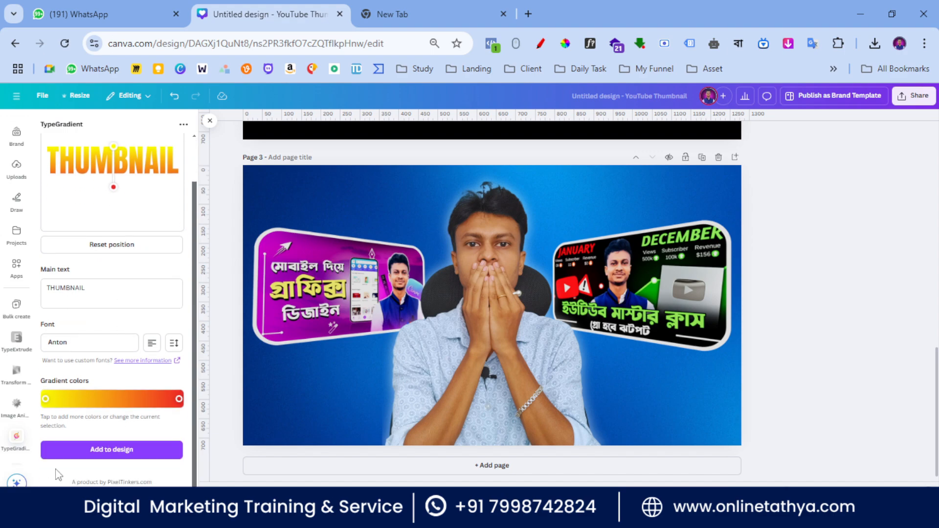
click(108, 456)
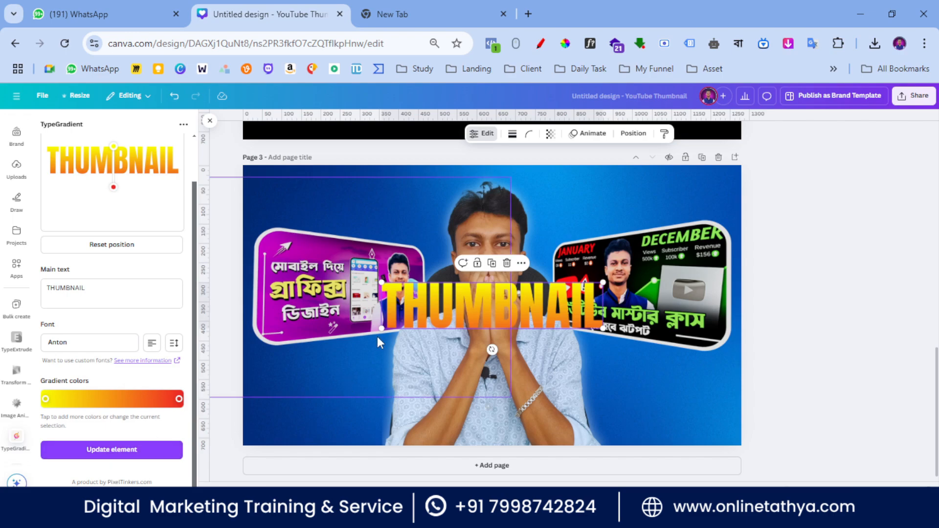
drag(383, 326, 297, 363)
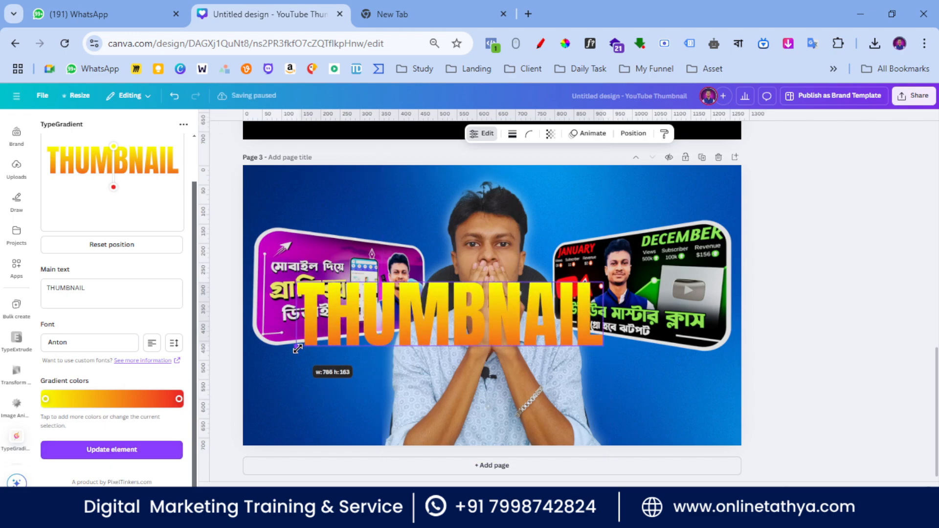
drag(488, 316, 492, 324)
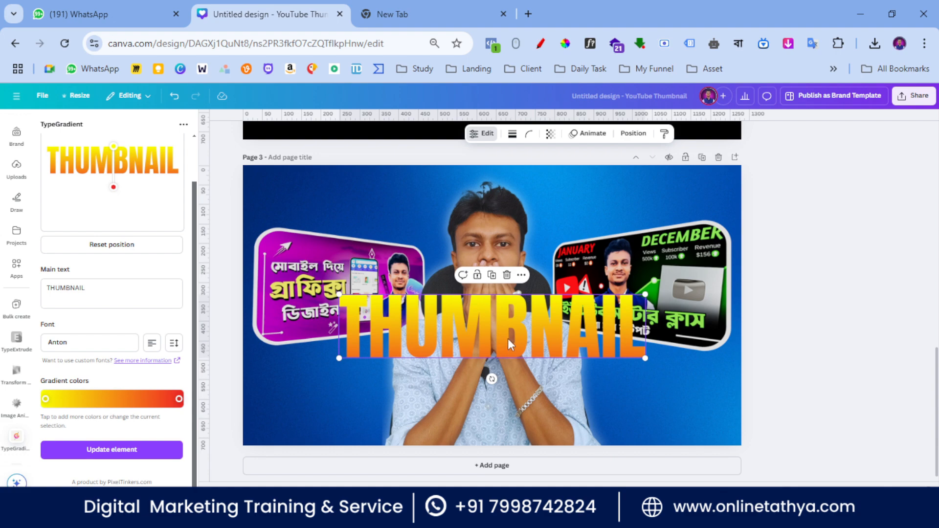
Add a fourth page and paste a copy of the THUMBNAIL gradient text from page 3 onto it
click(494, 467)
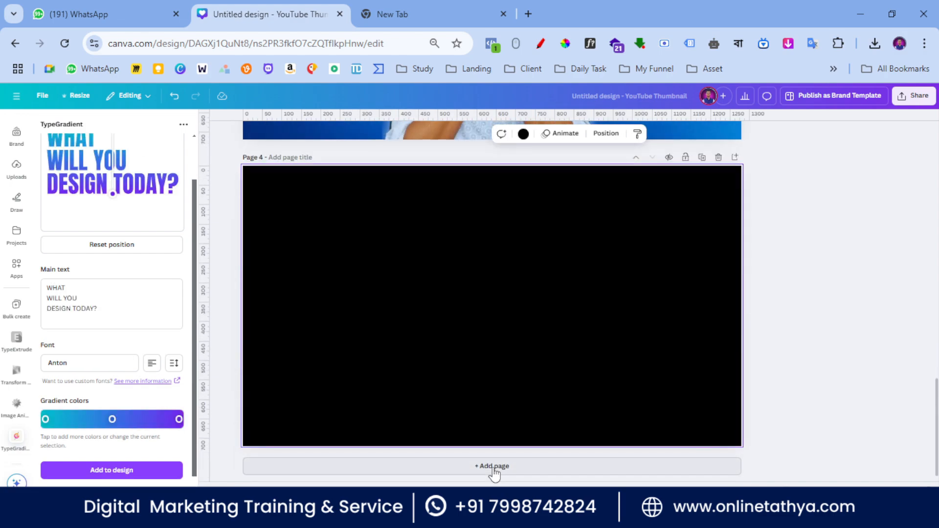
scroll(509, 255, up, 3)
scroll(509, 263, up, 3)
click(542, 222)
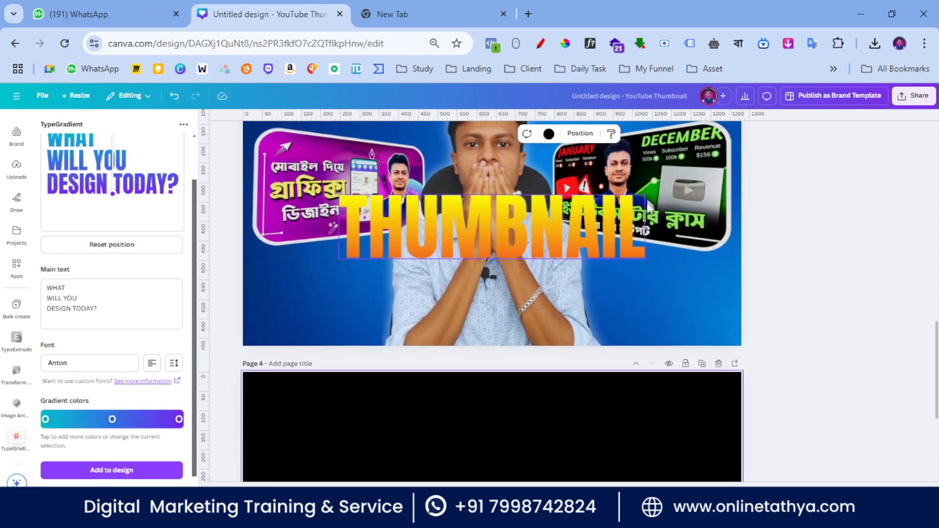
click(521, 175)
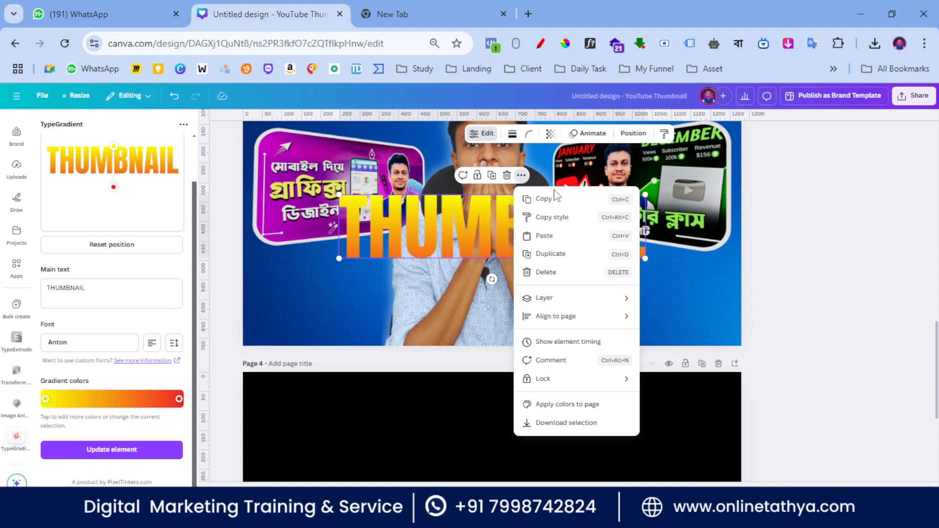
click(547, 201)
scroll(509, 274, down, 5)
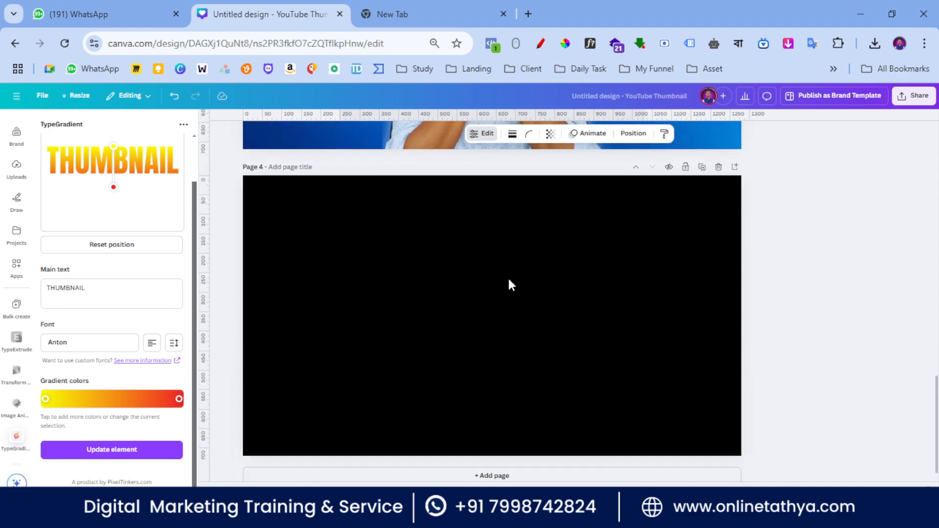
right_click(418, 255)
click(454, 299)
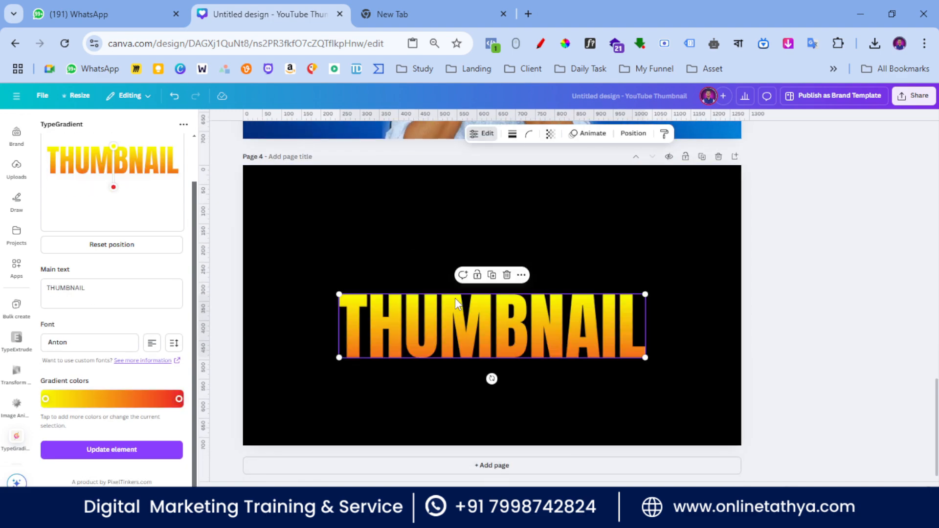